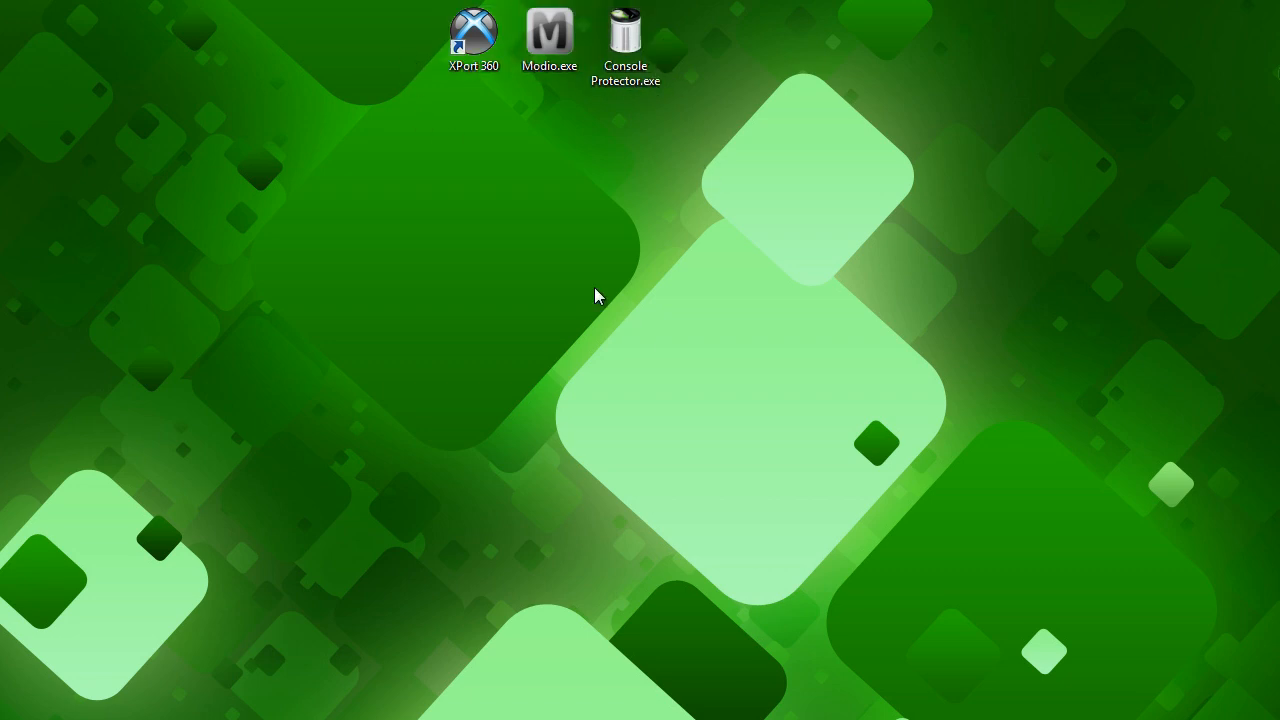
{"action": "left_click_drag", "start_coordinate": [404, 22], "coordinate": [712, 33]}
{"action": "left_click", "coordinate": [446, 168]}
{"action": "mouse_move", "coordinate": [1, 277]}
{"action": "left_mouse_down"}
{"action": "mouse_move", "coordinate": [79, 253]}
{"action": "mouse_move", "coordinate": [0, 258]}
{"action": "mouse_move", "coordinate": [563, 247]}
{"action": "mouse_move", "coordinate": [0, 275]}
{"action": "mouse_move", "coordinate": [0, 290]}
{"action": "left_mouse_up"}
{"action": "left_click", "coordinate": [695, 276]}
{"action": "right_click", "coordinate": [483, 60]}
{"action": "left_click", "coordinate": [371, 144]}
Launch XPort 360 and load the 20.00GB XBox 360 hard disk drive, with the program window fully in view.
{"action": "double_click", "coordinate": [474, 35]}
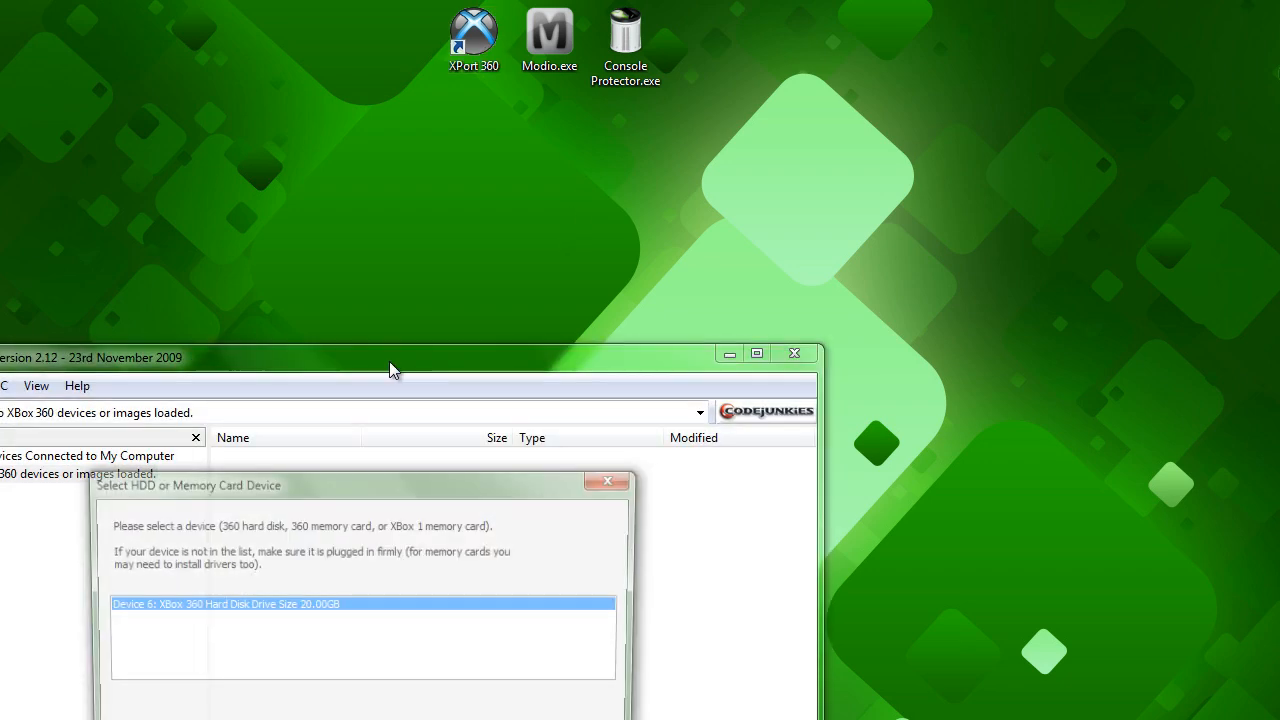
{"action": "left_click_drag", "start_coordinate": [322, 481], "coordinate": [427, 165]}
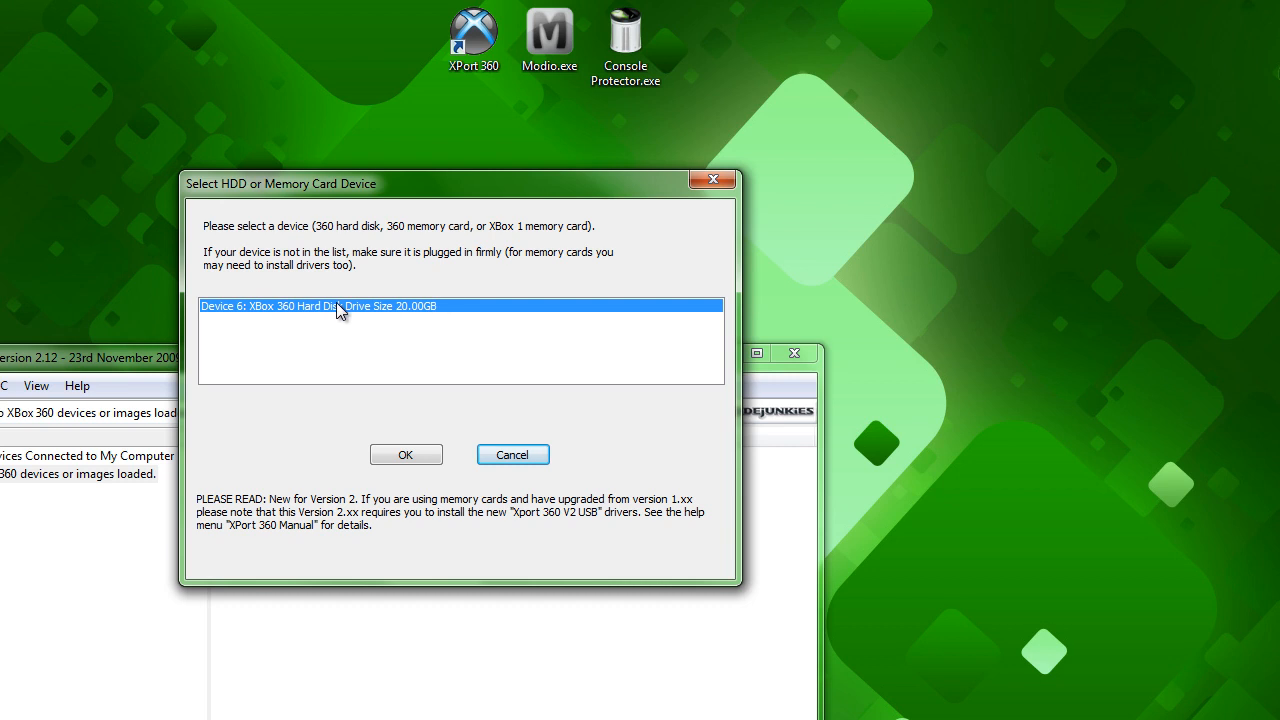
{"action": "left_click", "coordinate": [400, 455]}
{"action": "left_click_drag", "start_coordinate": [264, 360], "coordinate": [497, 28]}
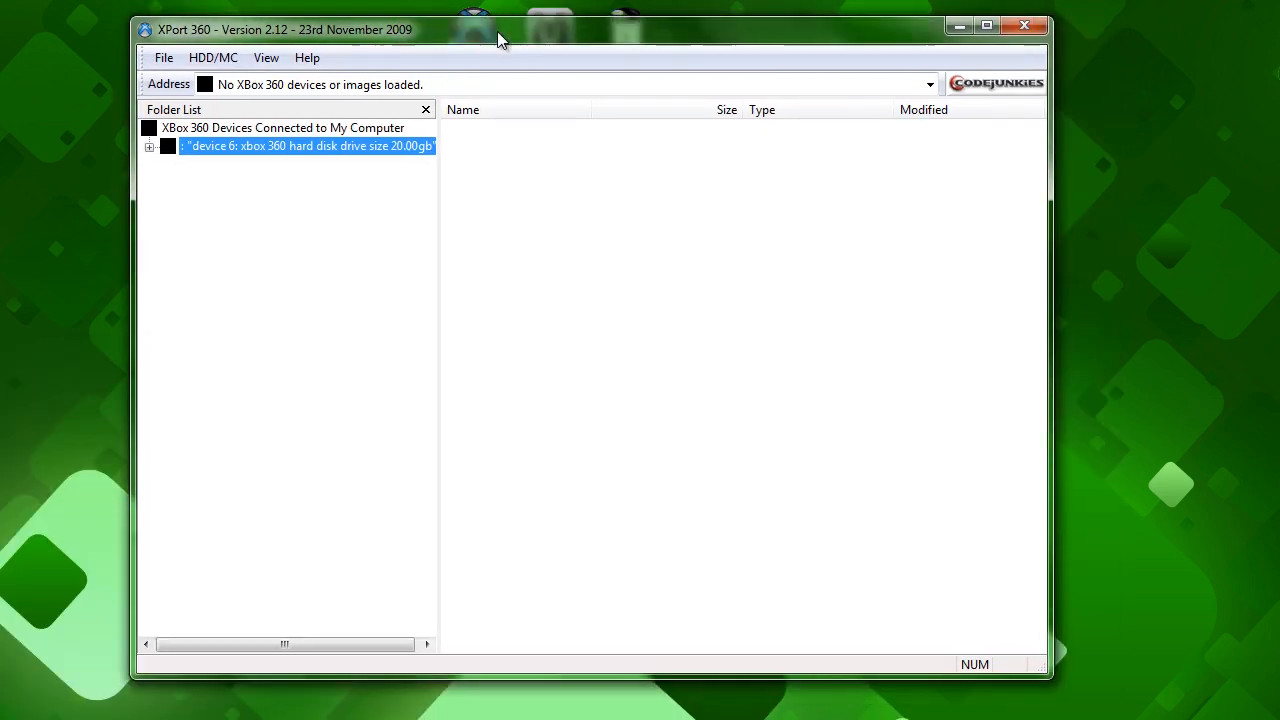
In Partition 3, open Content, the profile folder dated 5/2/2010, its FFFE07D1 dashboard data folder and the 00010000 subfolder.
{"action": "left_click", "coordinate": [149, 147]}
{"action": "left_click", "coordinate": [169, 201]}
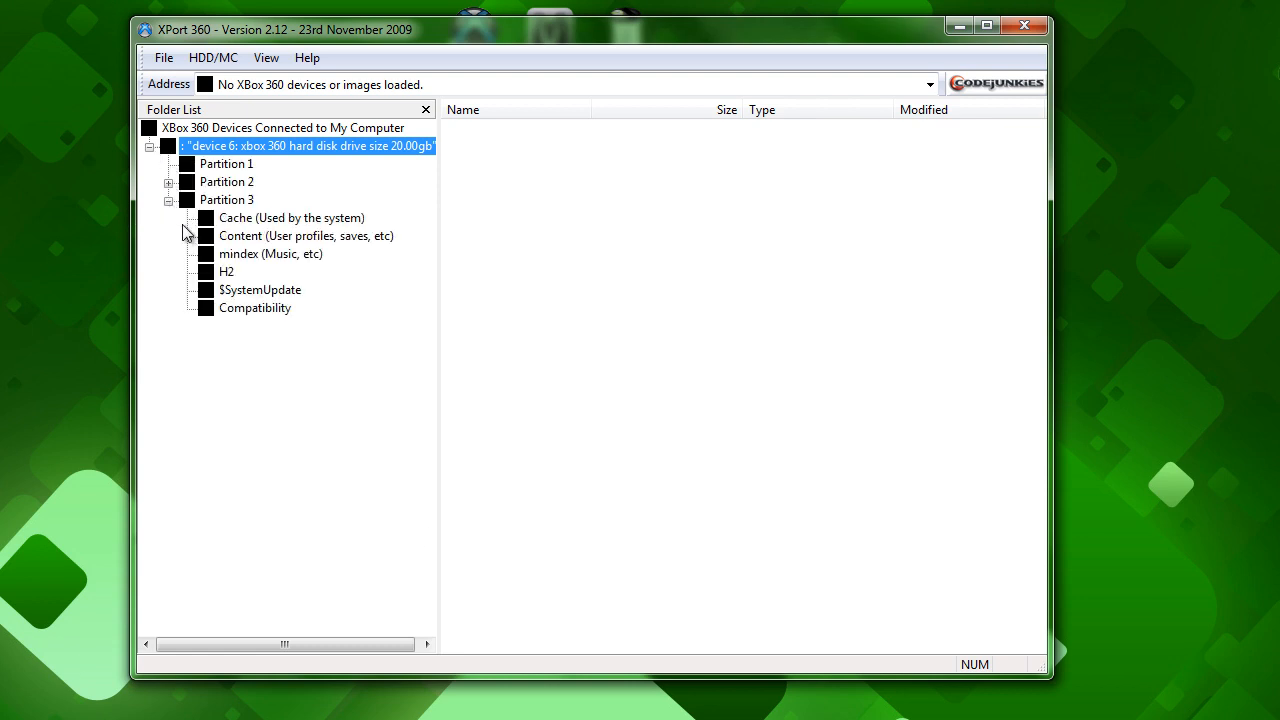
{"action": "left_click", "coordinate": [268, 238]}
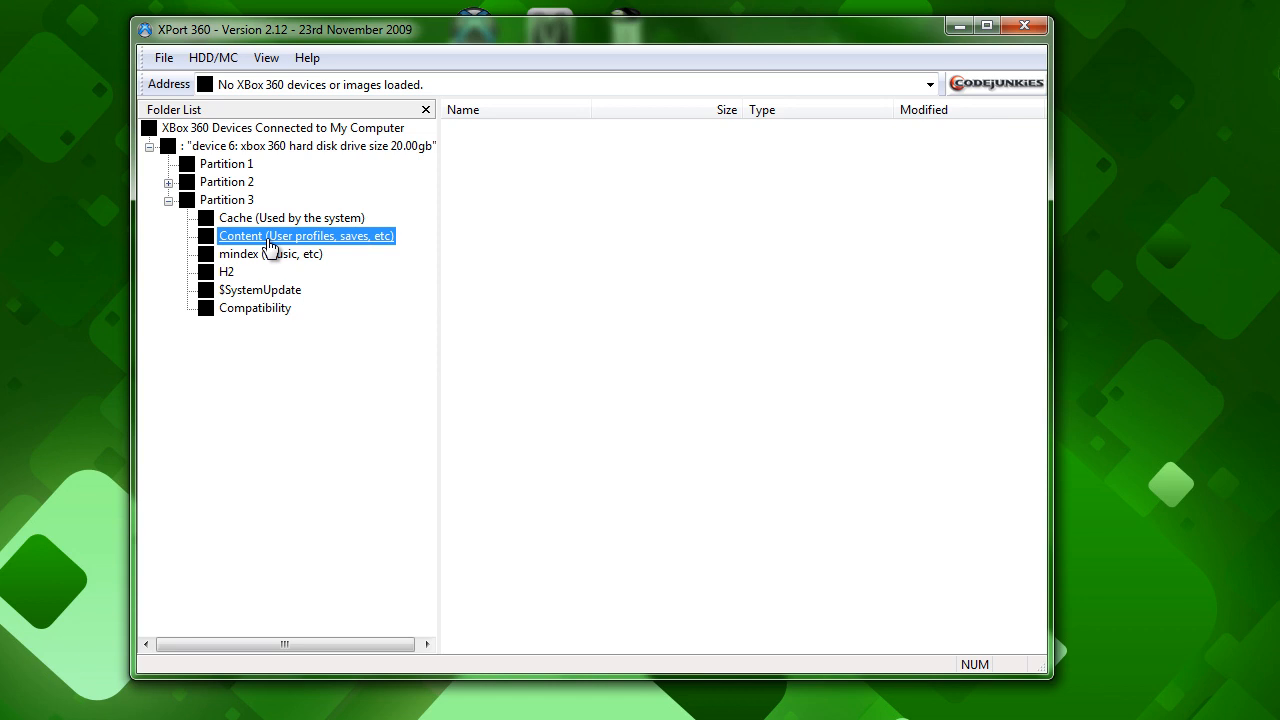
{"action": "double_click", "coordinate": [270, 246]}
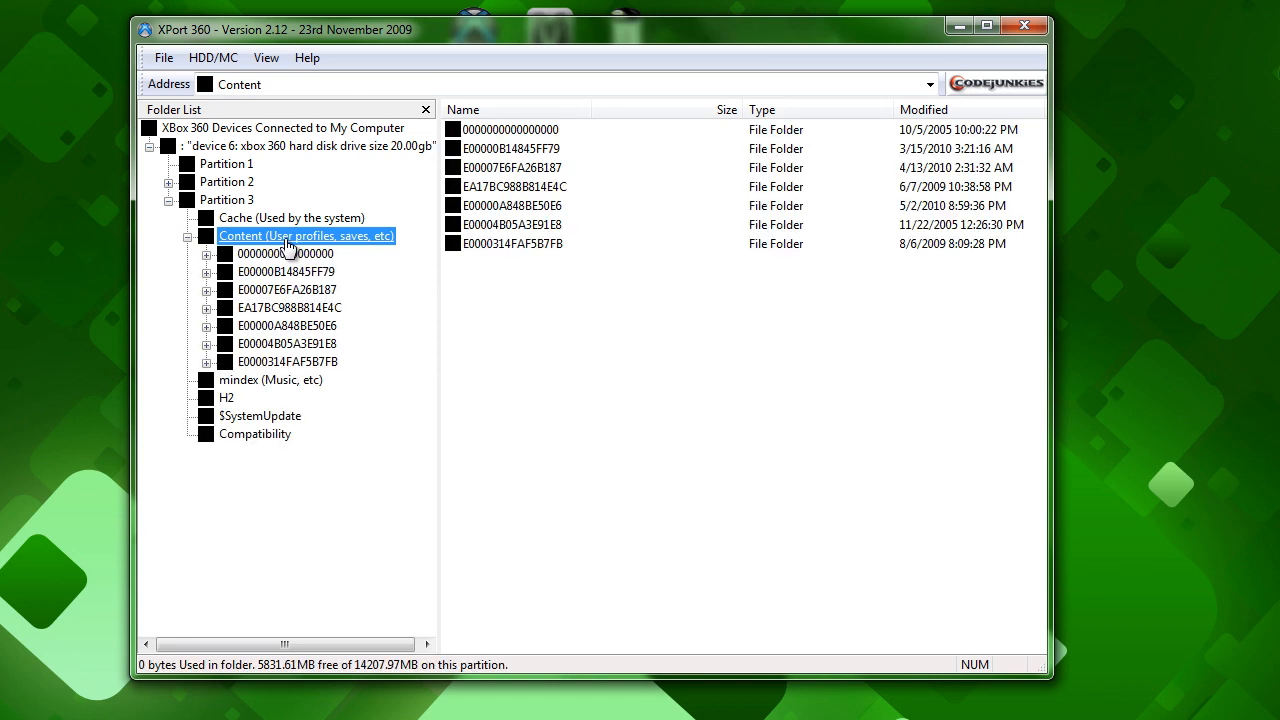
{"action": "left_click", "coordinate": [280, 329]}
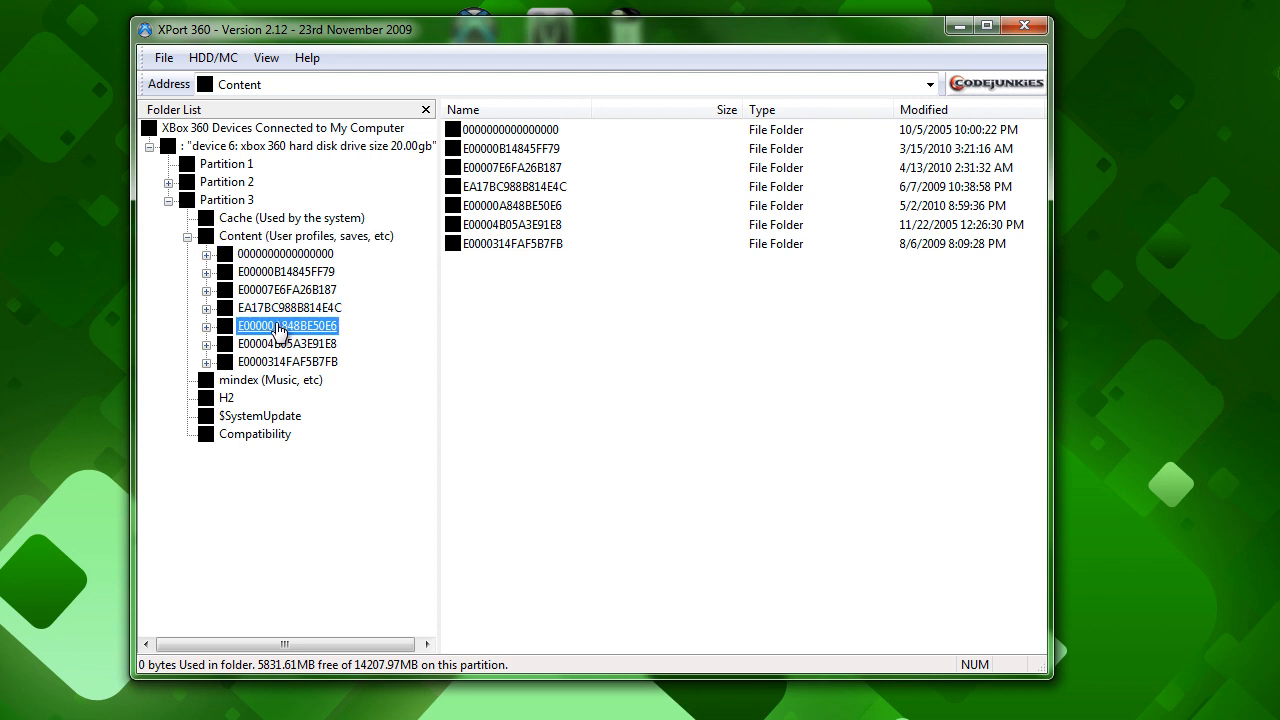
{"action": "double_click", "coordinate": [280, 329]}
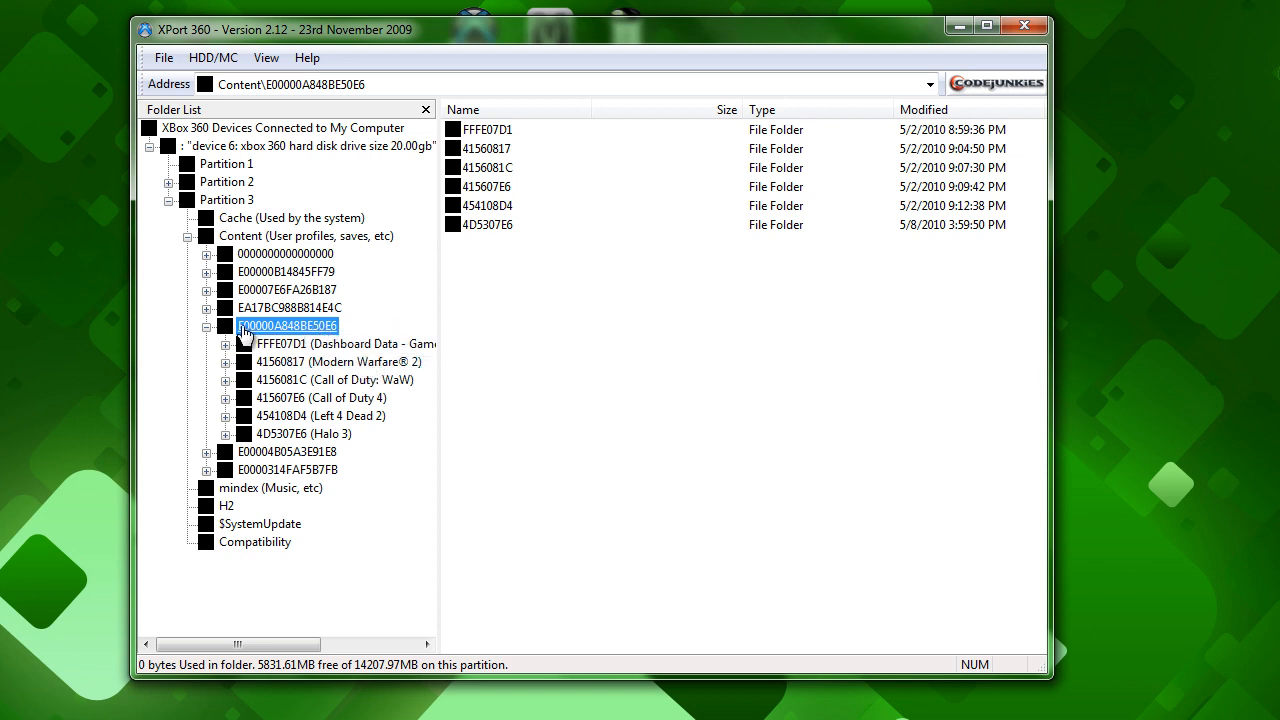
{"action": "left_click", "coordinate": [340, 350]}
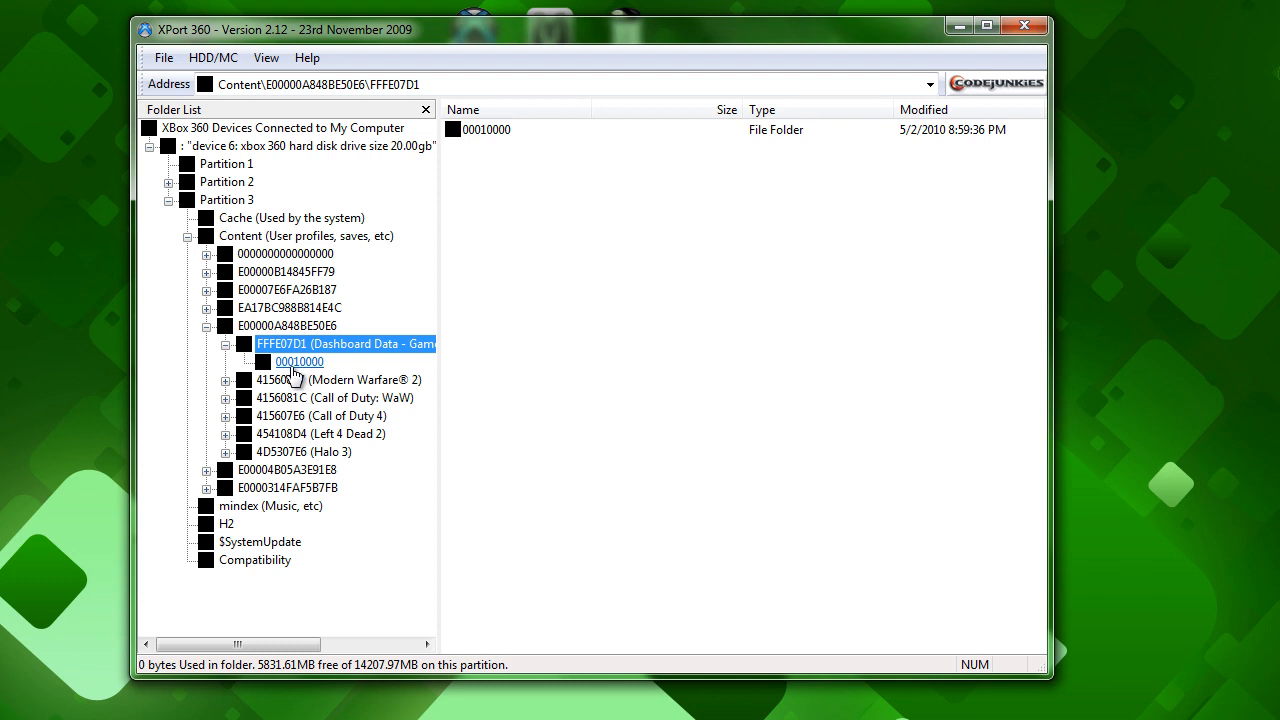
{"action": "left_click", "coordinate": [298, 362]}
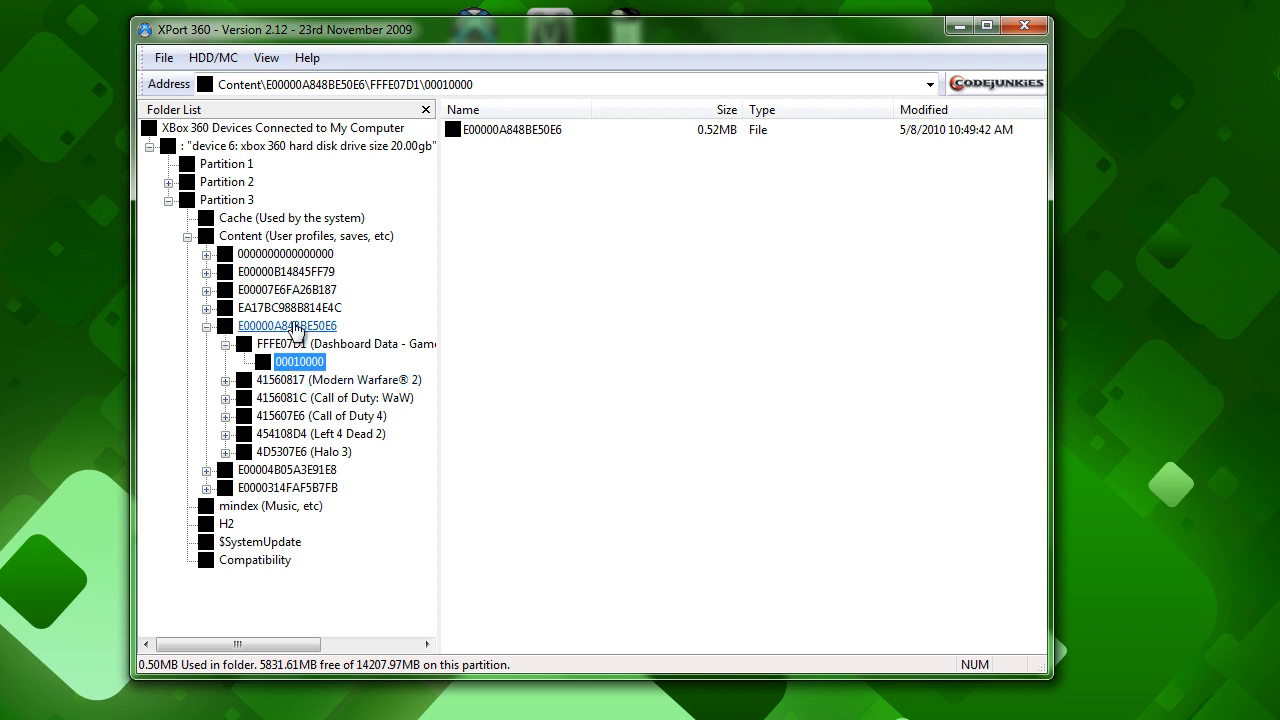
Extract the profile file from the 00010000 folder to the desktop, minimize XPort 360 and place the file nearer the other desktop icons.
{"action": "left_click_drag", "start_coordinate": [525, 130], "coordinate": [1096, 138]}
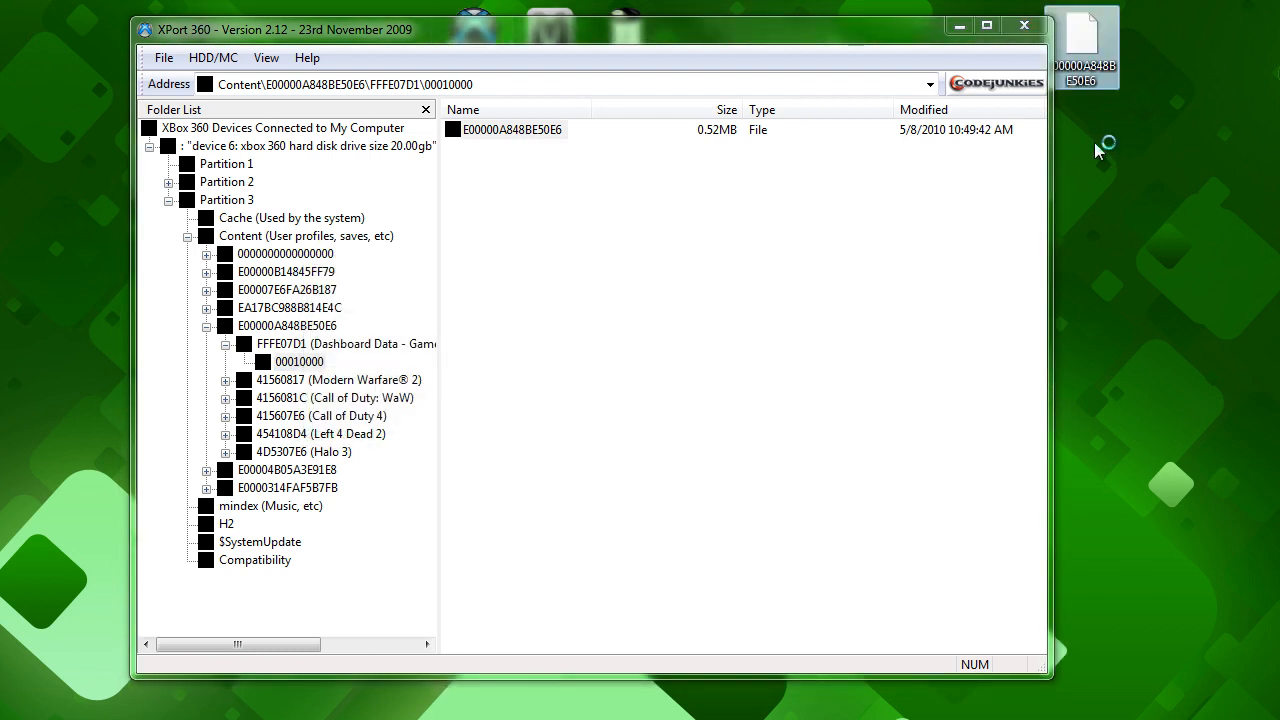
{"action": "left_click_drag", "start_coordinate": [916, 38], "coordinate": [876, 74]}
{"action": "left_click", "coordinate": [1081, 45]}
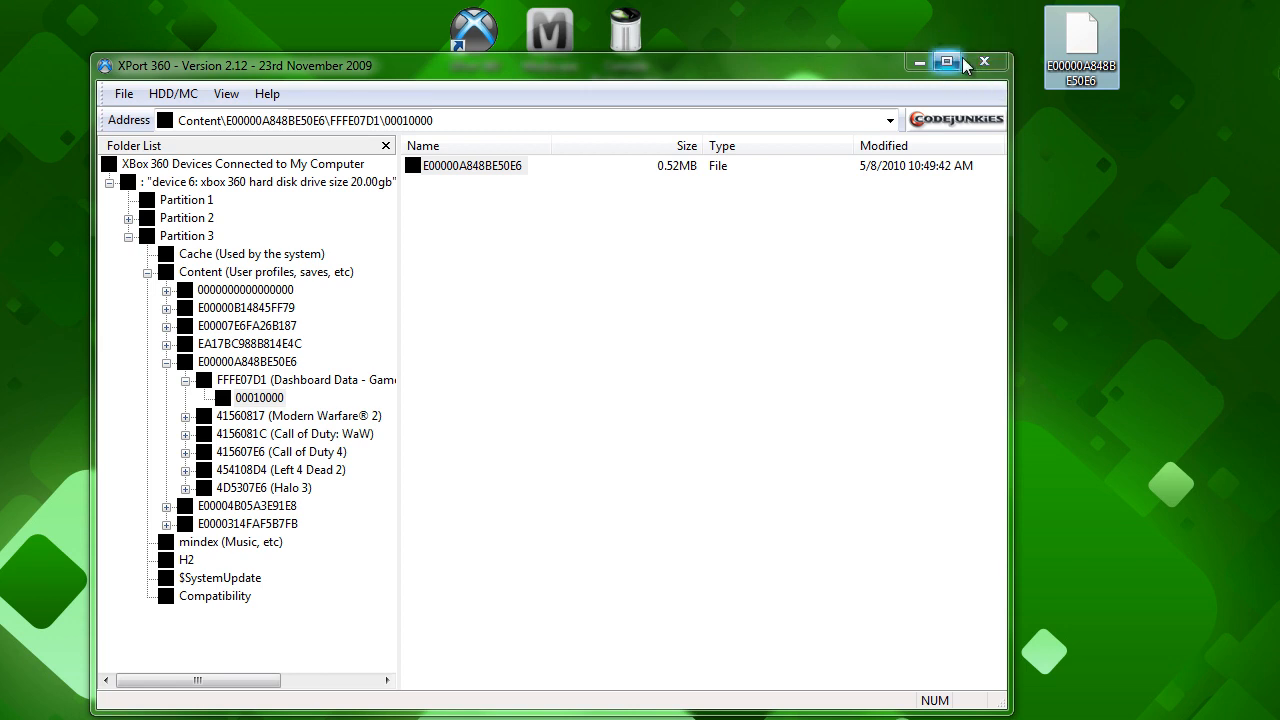
{"action": "left_click", "coordinate": [920, 66]}
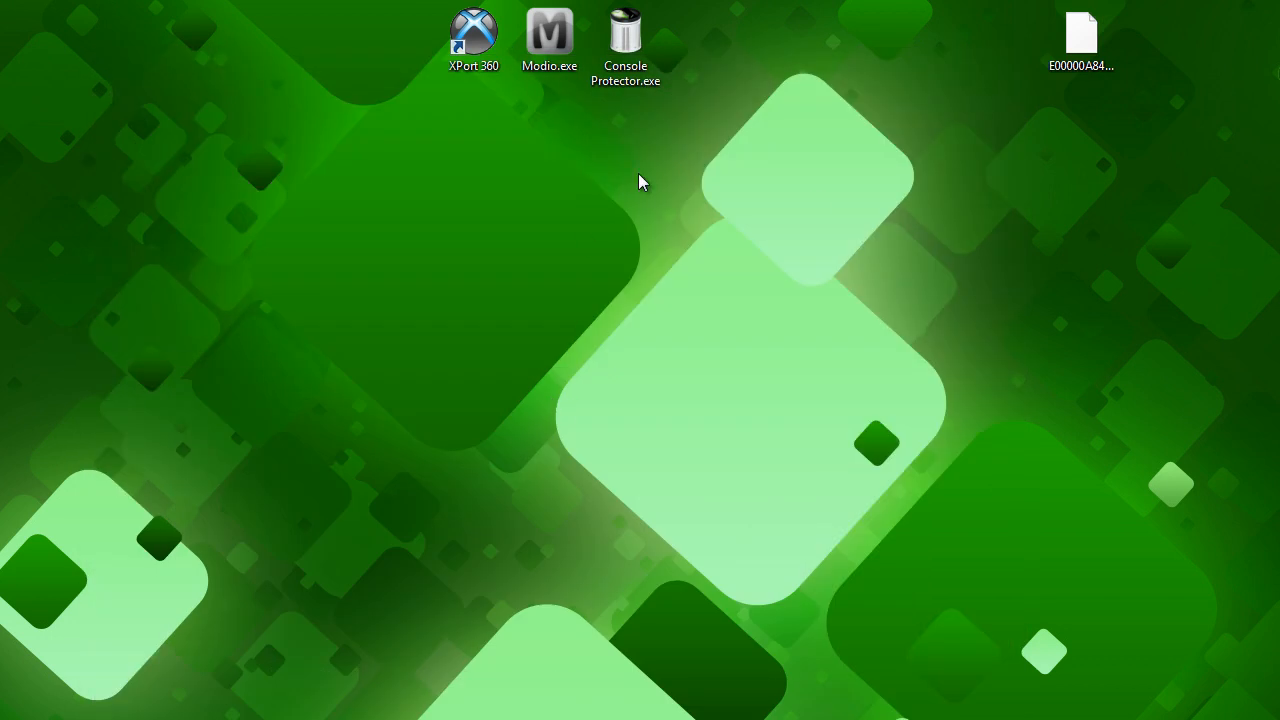
{"action": "left_click_drag", "start_coordinate": [1051, 54], "coordinate": [900, 66]}
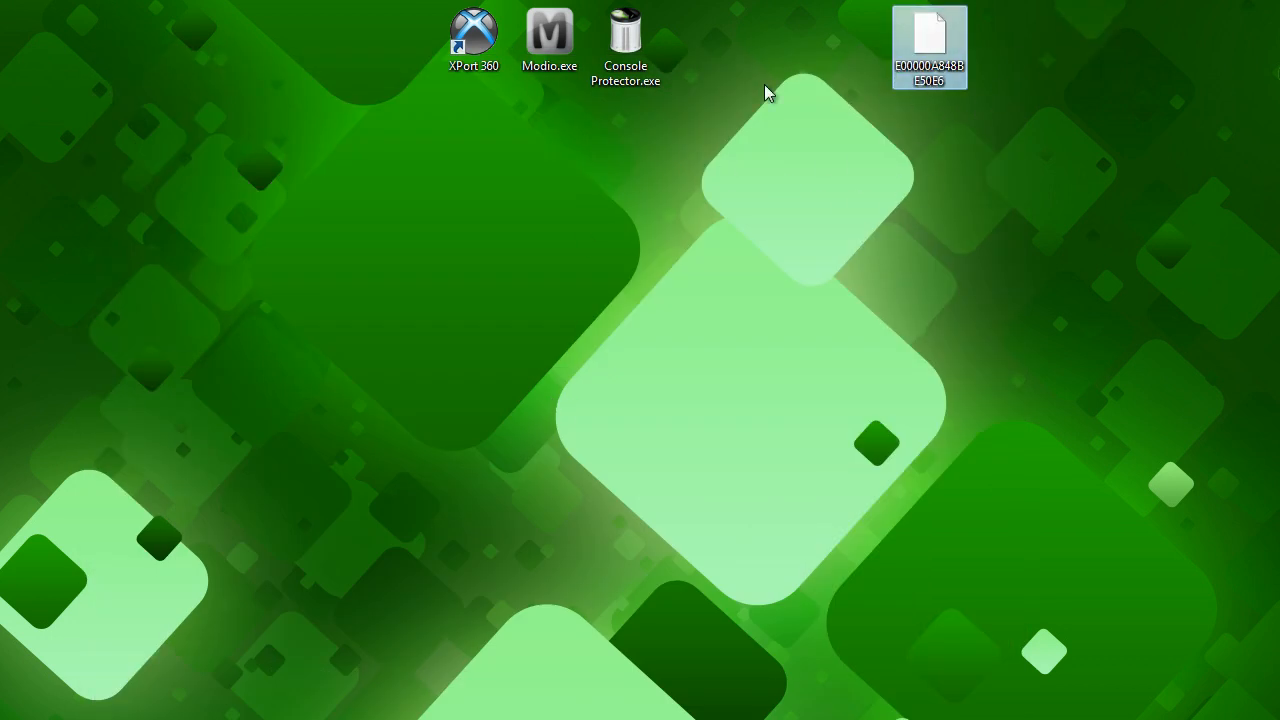
Launch Modio, close its Shoutbox and News windows, and load the extracted profile file from the desktop.
{"action": "mouse_move", "coordinate": [621, 50]}
{"action": "double_click", "coordinate": [552, 60]}
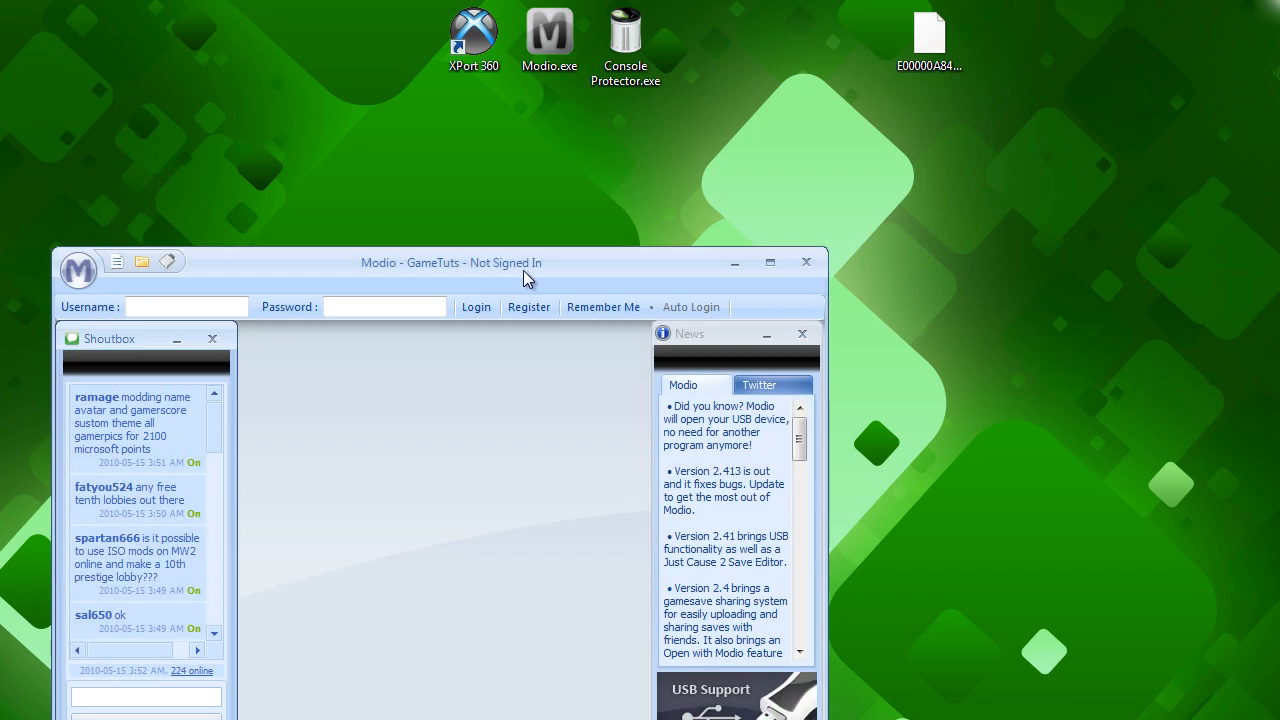
{"action": "left_click_drag", "start_coordinate": [523, 270], "coordinate": [577, 93]}
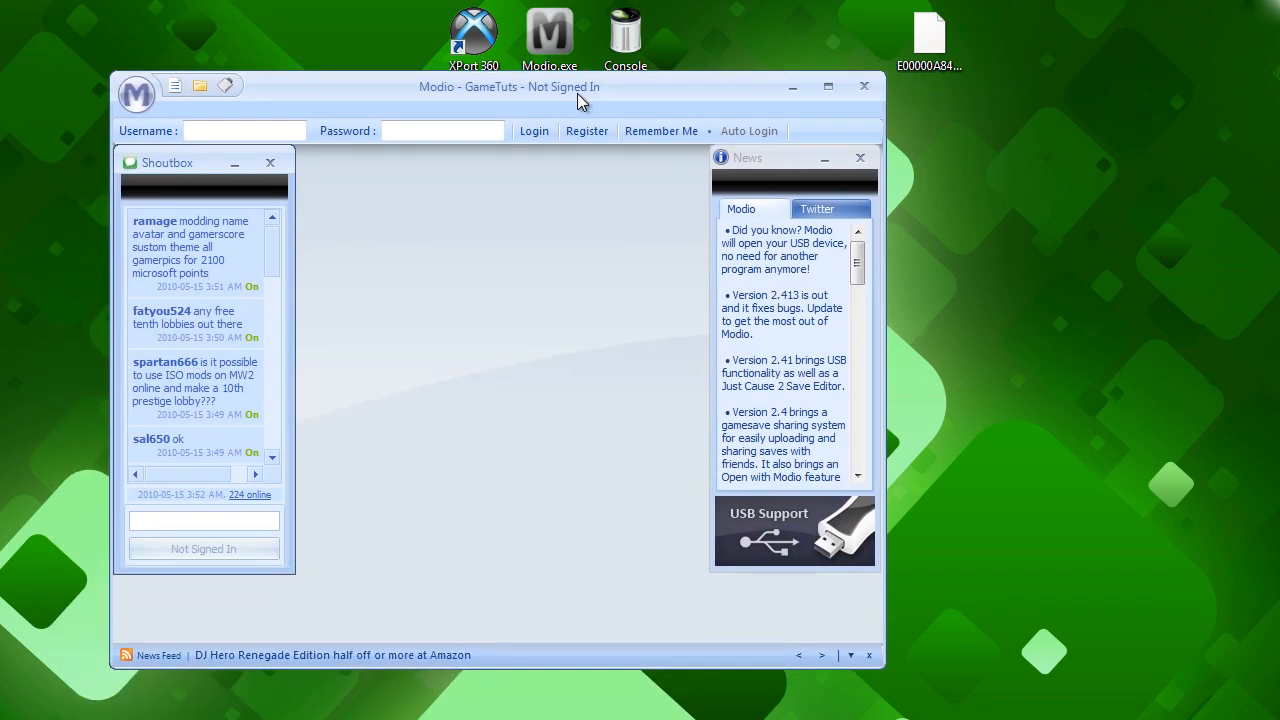
{"action": "left_click", "coordinate": [270, 162]}
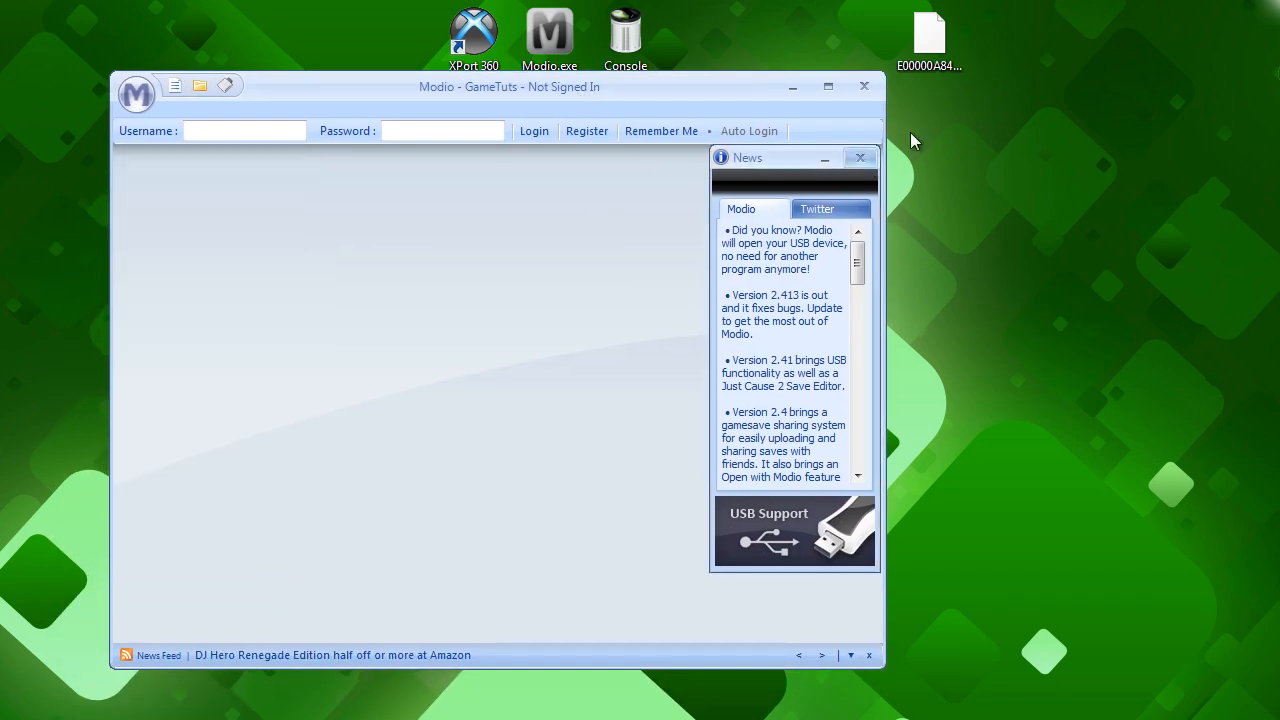
{"action": "left_click", "coordinate": [860, 157]}
{"action": "left_click_drag", "start_coordinate": [930, 36], "coordinate": [672, 215]}
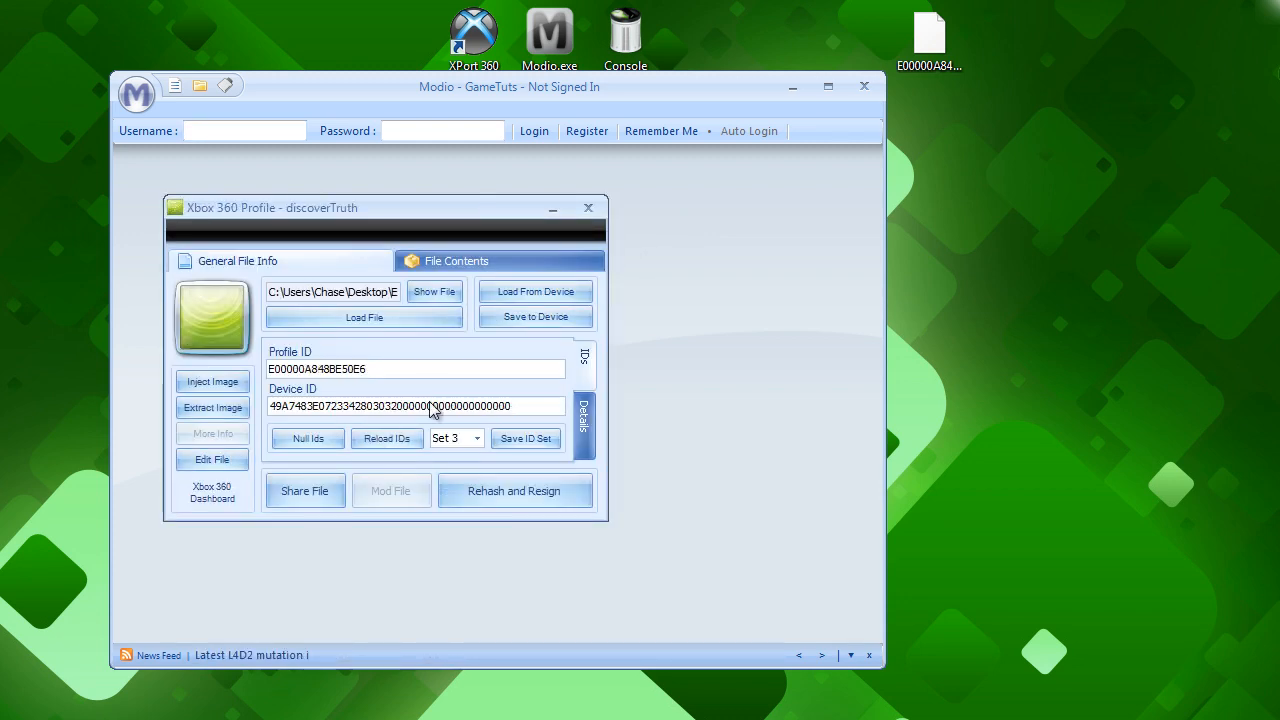
Examine the Profile ID and Device ID of the loaded Xbox 360 profile.
{"action": "left_click_drag", "start_coordinate": [382, 368], "coordinate": [258, 368]}
{"action": "mouse_move", "coordinate": [365, 214]}
{"action": "left_mouse_down"}
{"action": "mouse_move", "coordinate": [322, 208]}
{"action": "mouse_move", "coordinate": [385, 207]}
{"action": "left_mouse_up"}
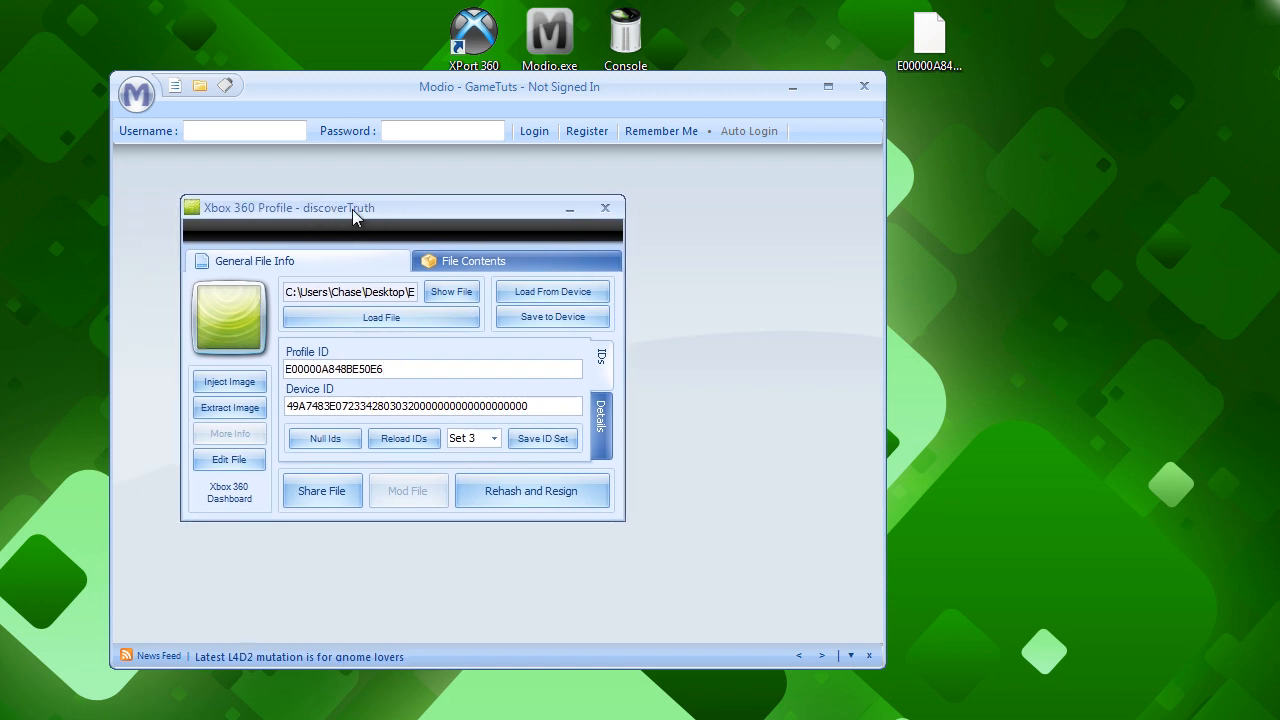
{"action": "left_click_drag", "start_coordinate": [392, 368], "coordinate": [311, 368]}
{"action": "left_click", "coordinate": [438, 370]}
{"action": "double_click", "coordinate": [537, 407]}
{"action": "left_click", "coordinate": [537, 405]}
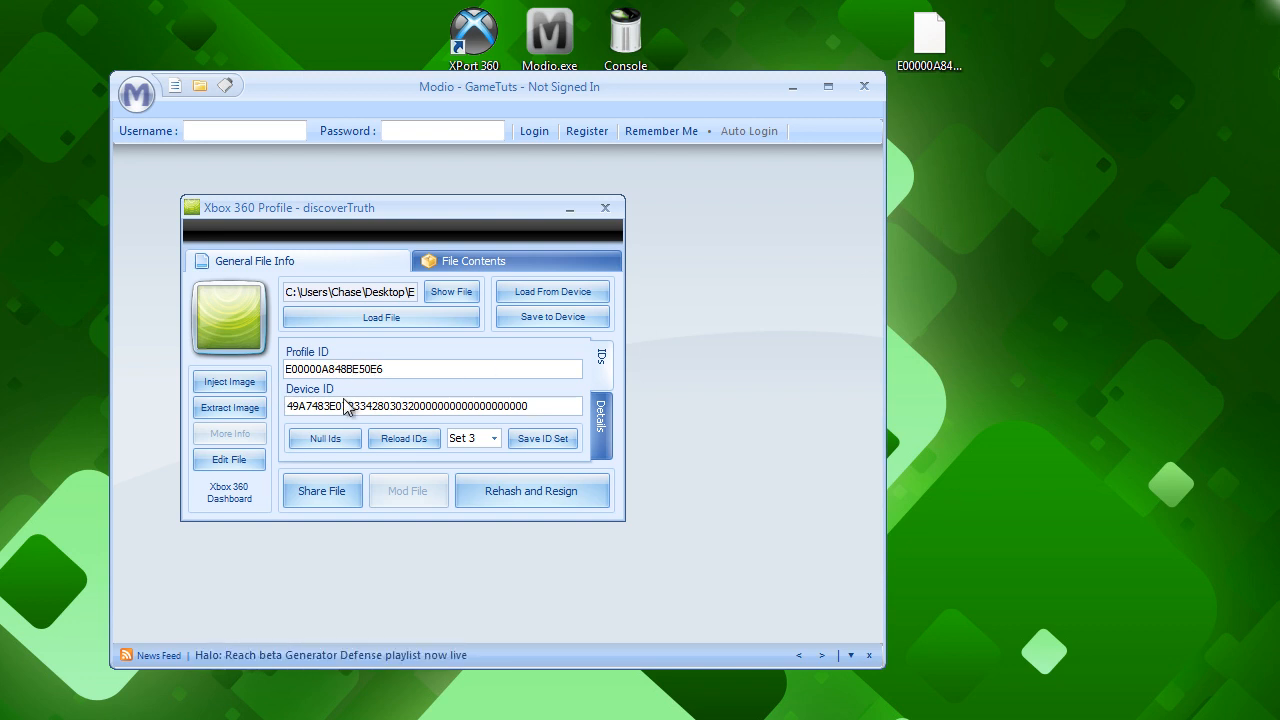
Create a new text document on the desktop named AccountID.txt.
{"action": "right_click", "coordinate": [1001, 156]}
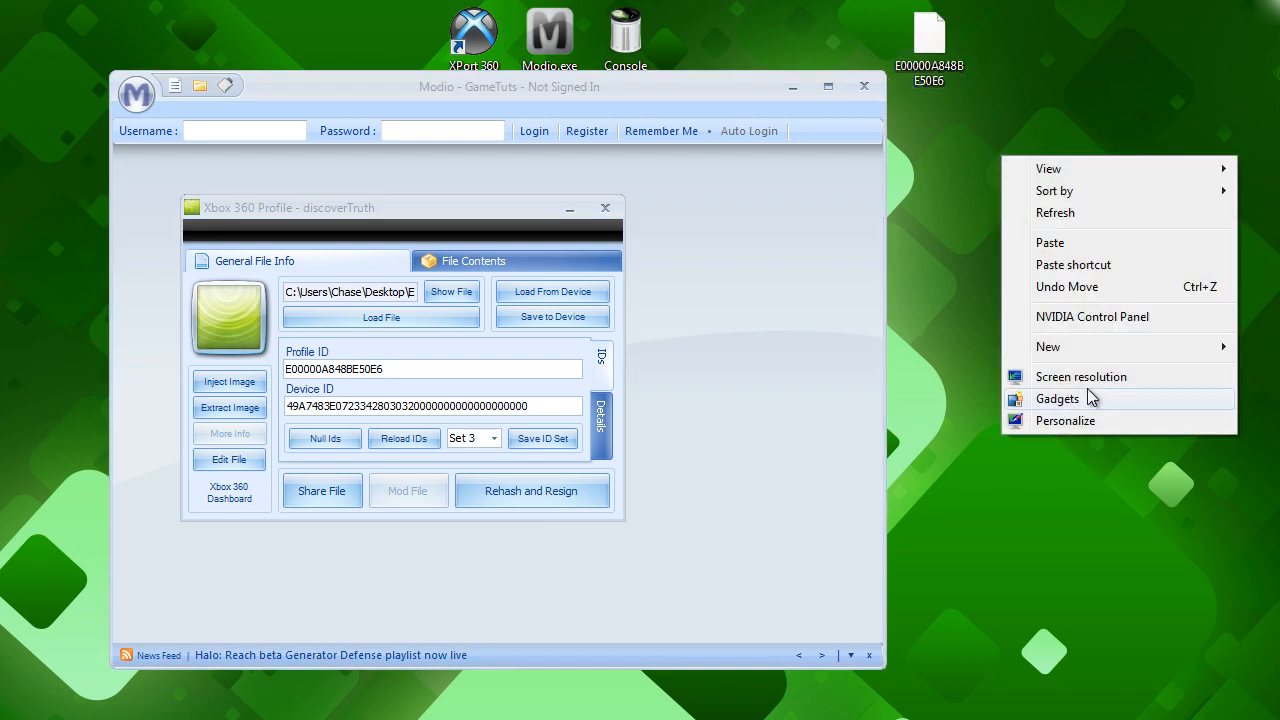
{"action": "mouse_move", "coordinate": [1048, 346]}
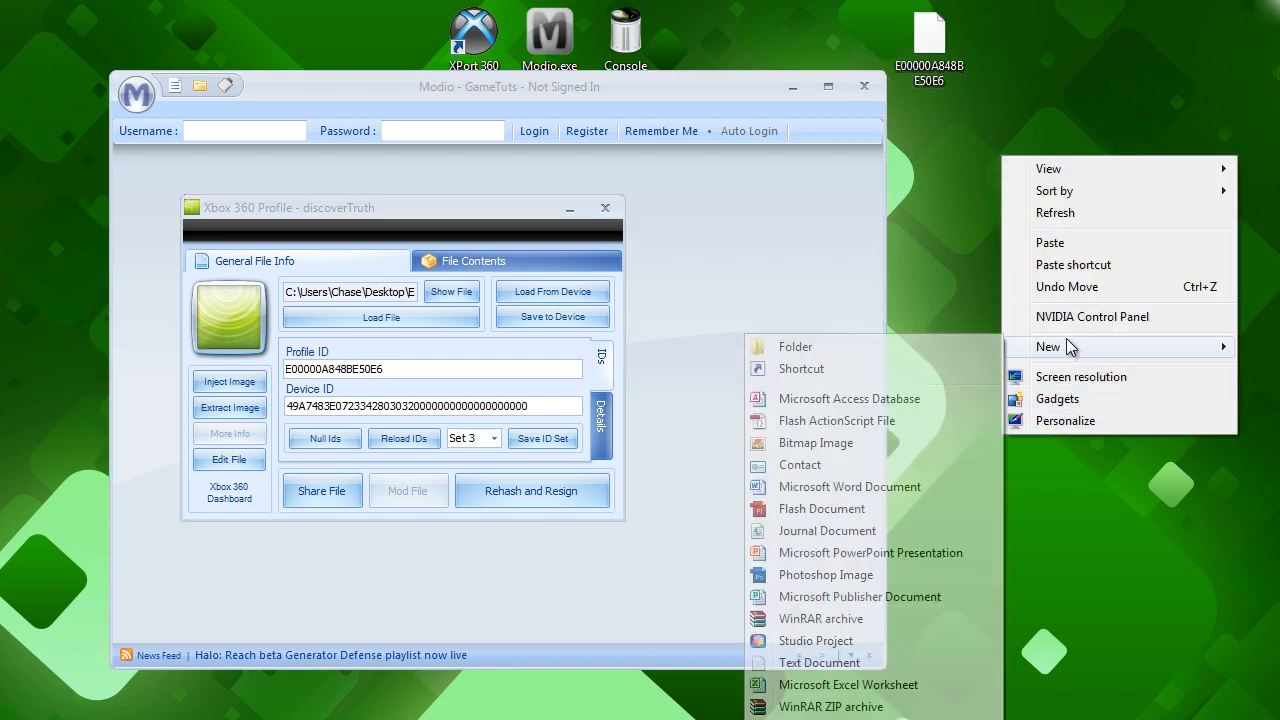
{"action": "left_click", "coordinate": [810, 665]}
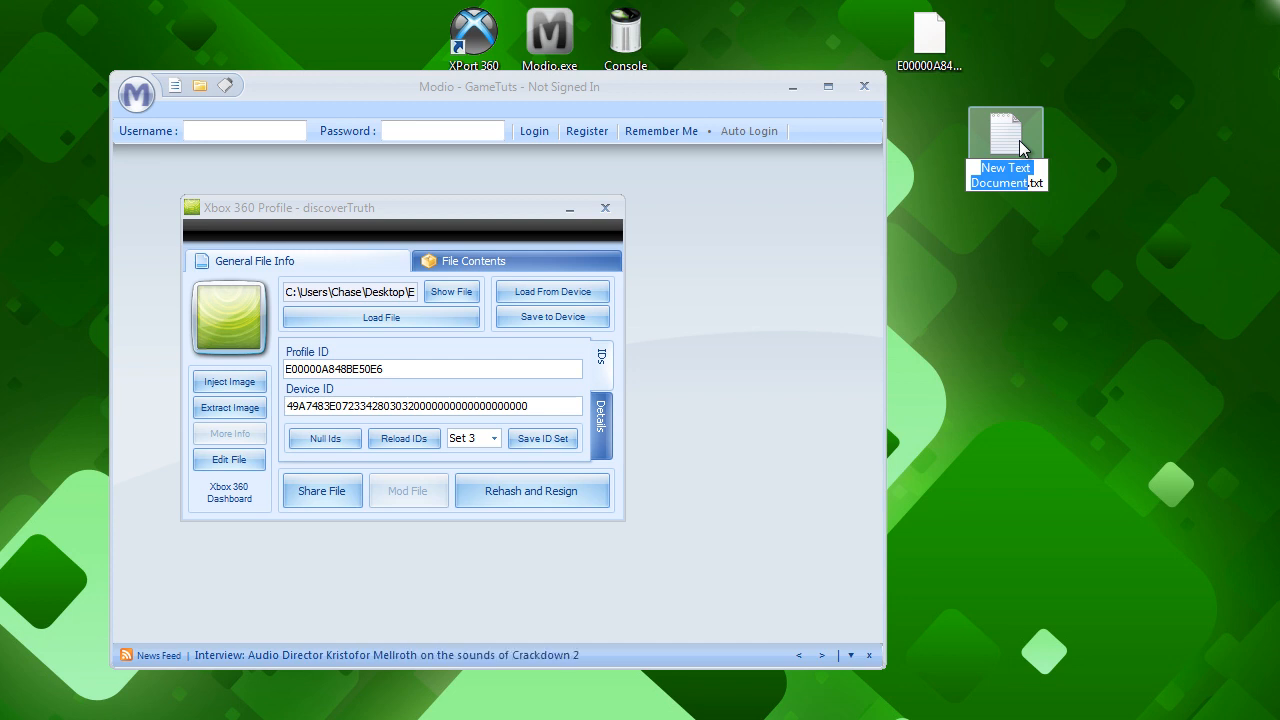
{"action": "type", "text": "AQccount"}
{"action": "key", "text": "BackSpace"}
{"action": "key", "text": "BackSpace"}
{"action": "key", "text": "BackSpace"}
{"action": "key", "text": "BackSpace"}
{"action": "key", "text": "BackSpace"}
{"action": "key", "text": "BackSpace"}
{"action": "key", "text": "BackSpace"}
{"action": "type", "text": "ccountID"}
{"action": "key", "text": "Return"}
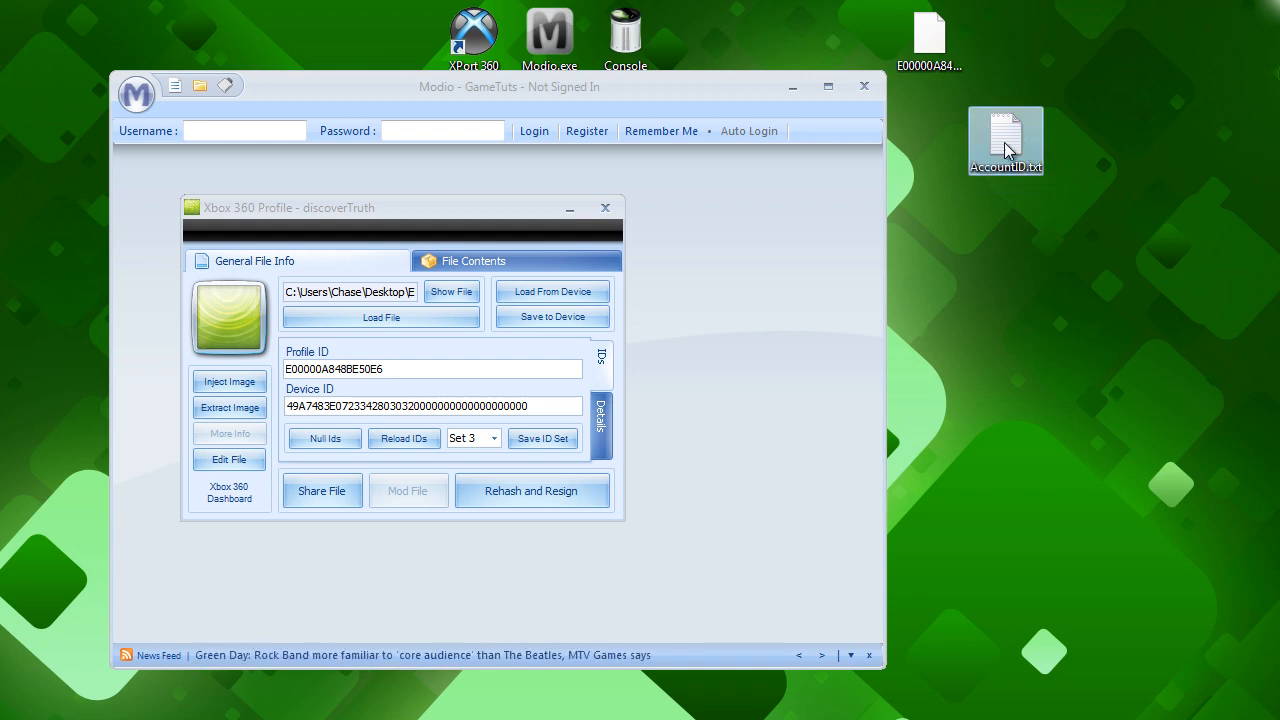
Open AccountID.txt in Notepad, shrink its window and place it beside the Modio profile window.
{"action": "double_click", "coordinate": [1022, 150]}
{"action": "left_click_drag", "start_coordinate": [461, 195], "coordinate": [1279, 106]}
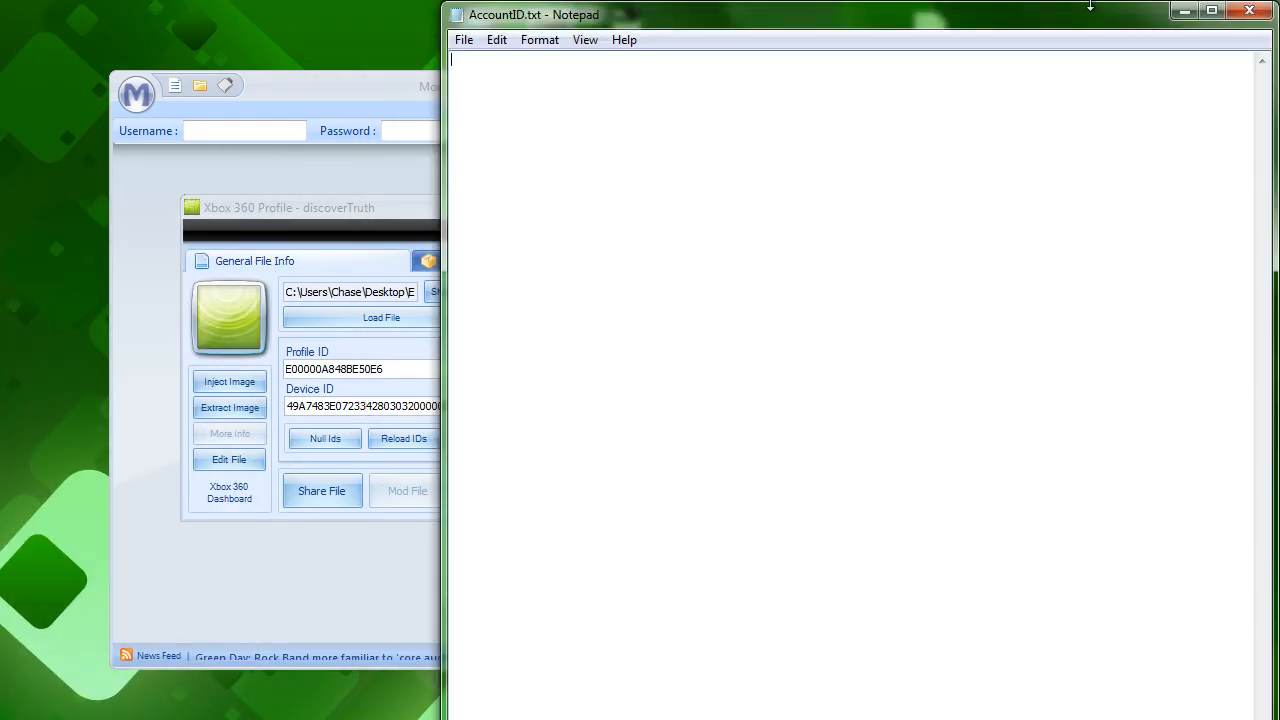
{"action": "left_click", "coordinate": [1211, 10]}
{"action": "left_click", "coordinate": [1220, 12]}
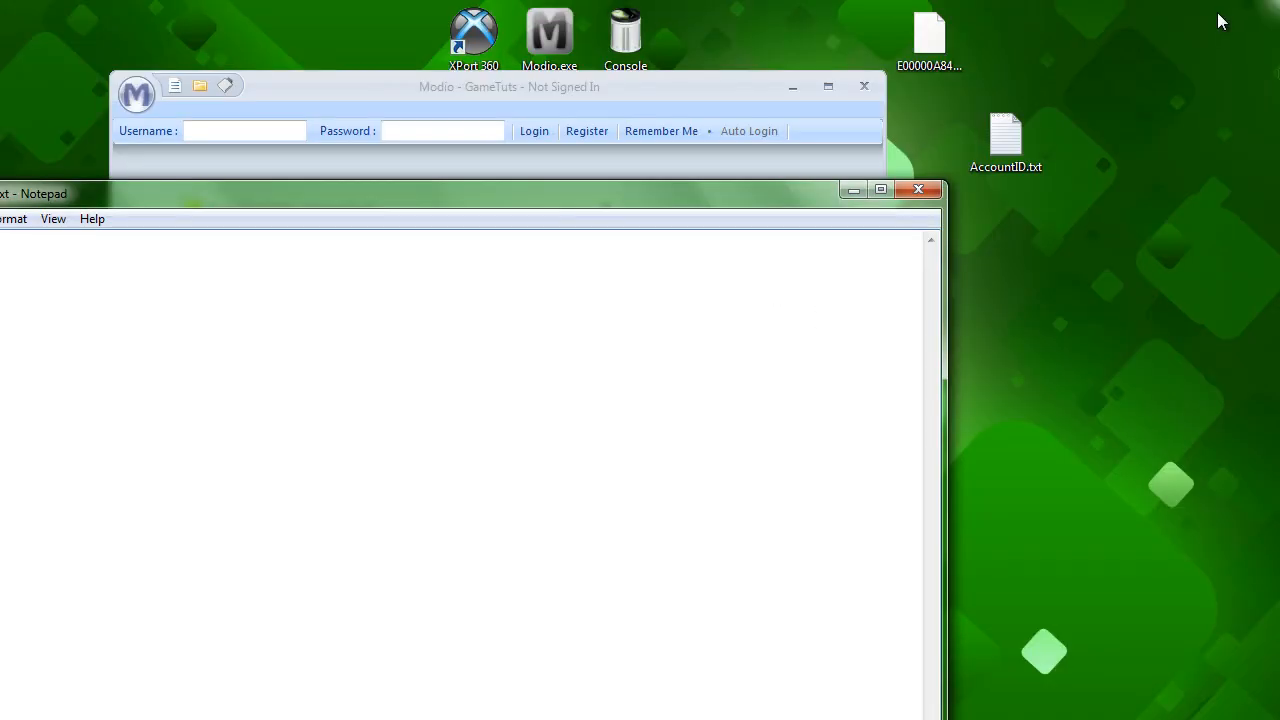
{"action": "left_click_drag", "start_coordinate": [534, 215], "coordinate": [890, 45]}
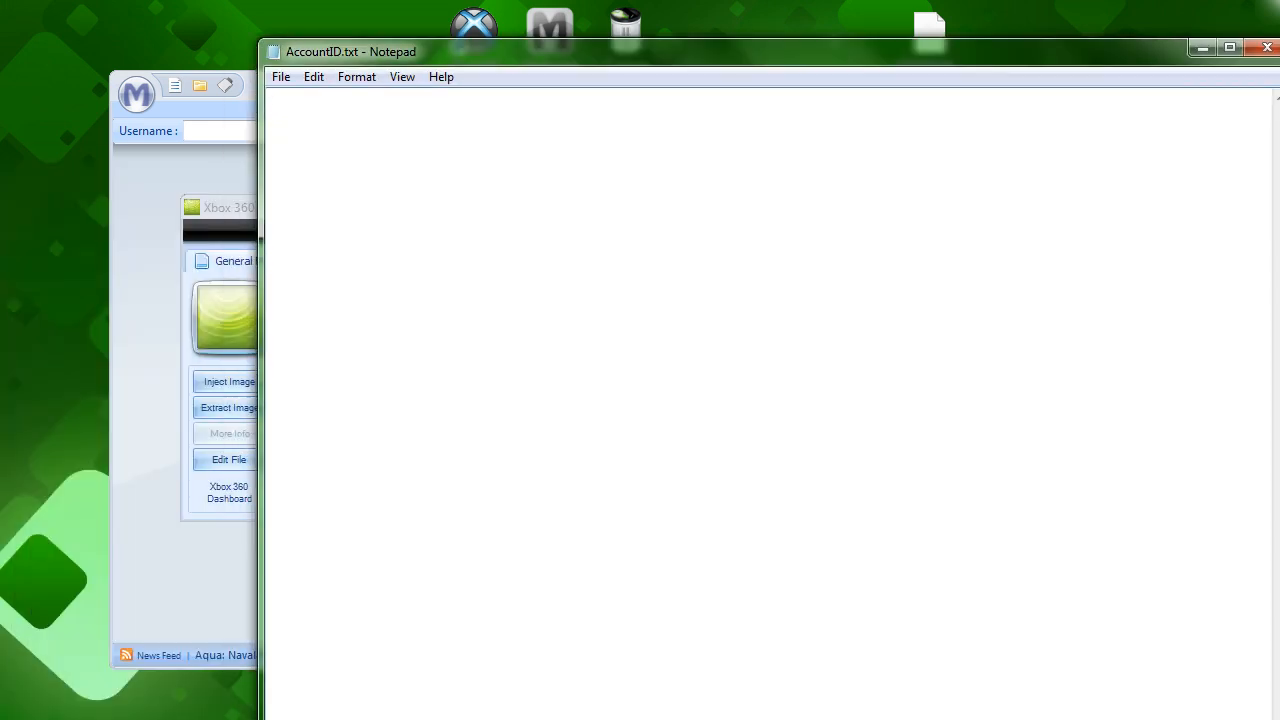
{"action": "left_click_drag", "start_coordinate": [500, 718], "coordinate": [500, 401]}
{"action": "left_click_drag", "start_coordinate": [1040, 61], "coordinate": [897, 74]}
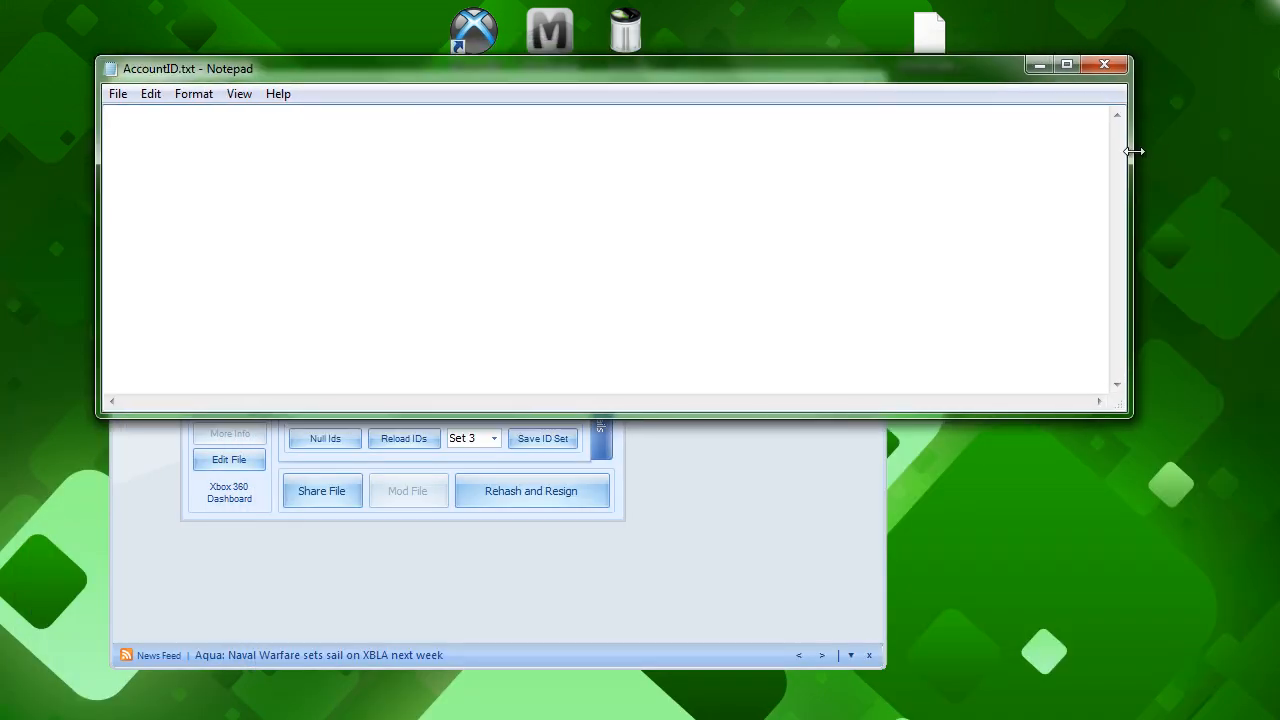
{"action": "left_click_drag", "start_coordinate": [1133, 147], "coordinate": [703, 147]}
{"action": "left_click_drag", "start_coordinate": [470, 70], "coordinate": [1026, 157]}
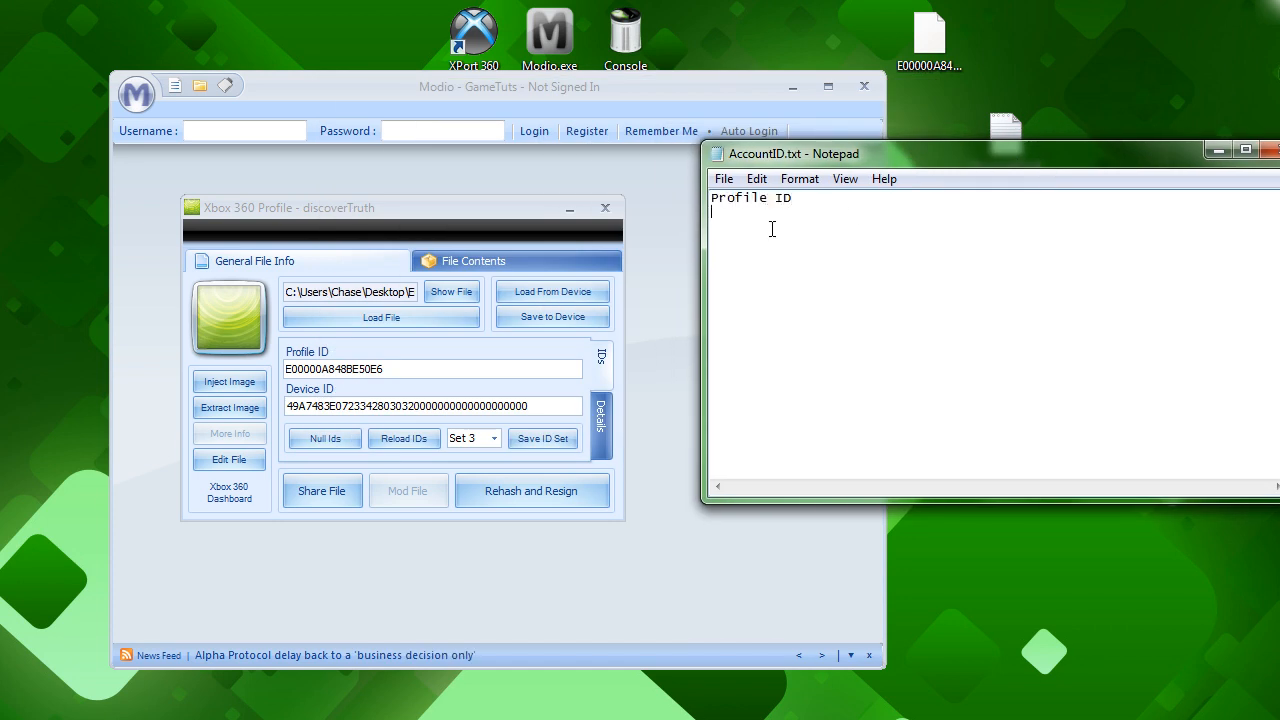
Write the labels "Profile ID---" and "Device ID---" in AccountID.txt, separated by a blank line.
{"action": "type", "text": "Device ID---"}
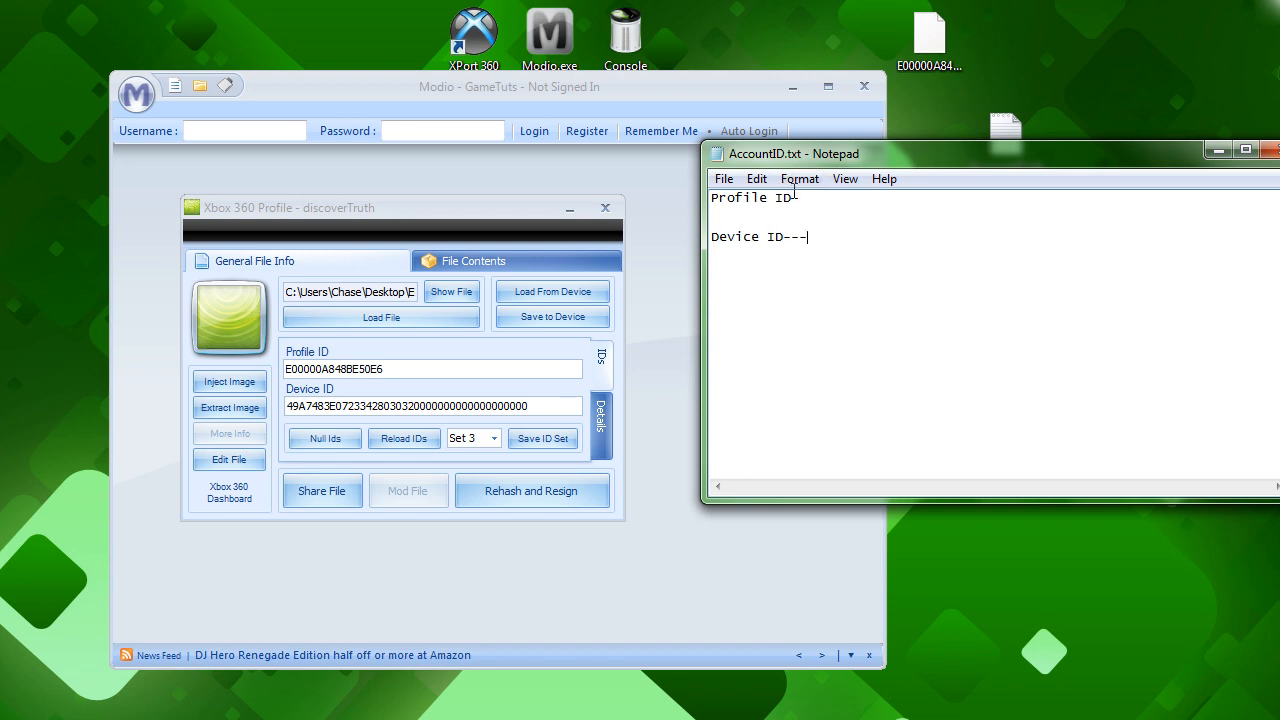
{"action": "left_click", "coordinate": [801, 197]}
{"action": "type", "text": "---"}
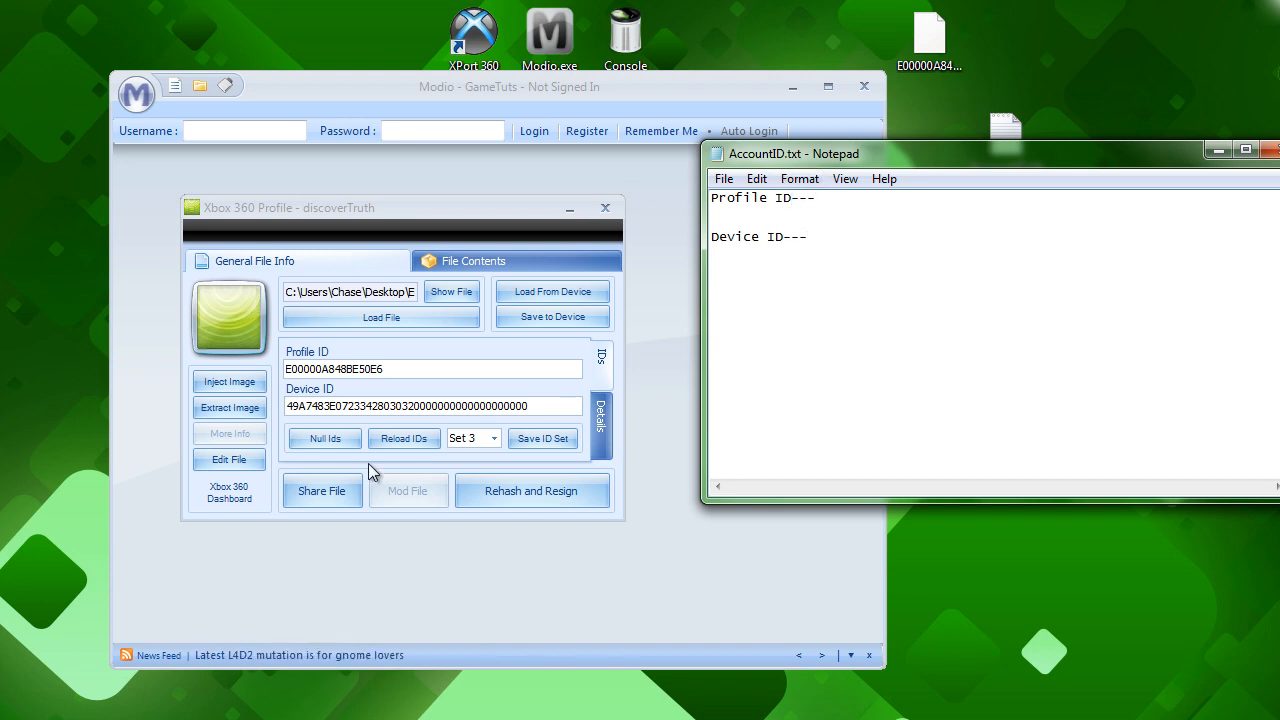
Copy the Profile ID from the Modio profile window and paste it after the "Profile ID---" label in AccountID.txt.
{"action": "left_click_drag", "start_coordinate": [385, 369], "coordinate": [287, 369]}
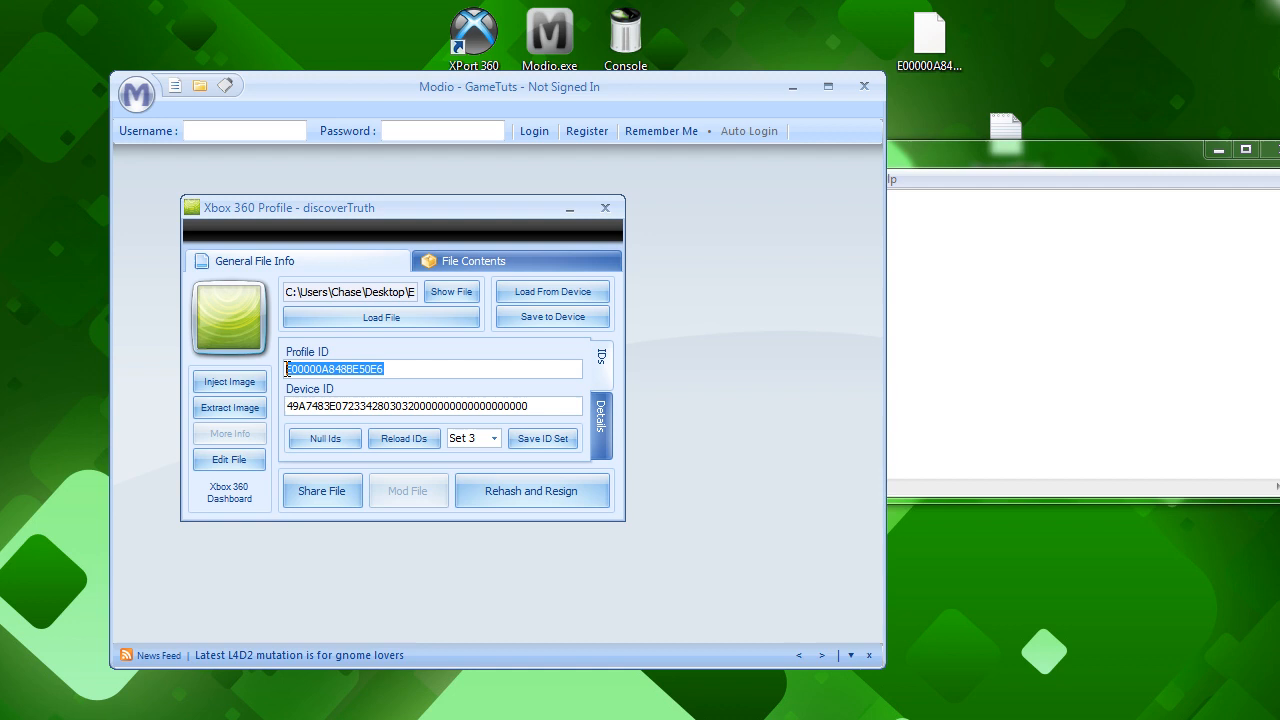
{"action": "right_click", "coordinate": [344, 372]}
{"action": "left_click", "coordinate": [385, 434]}
{"action": "left_click", "coordinate": [951, 206]}
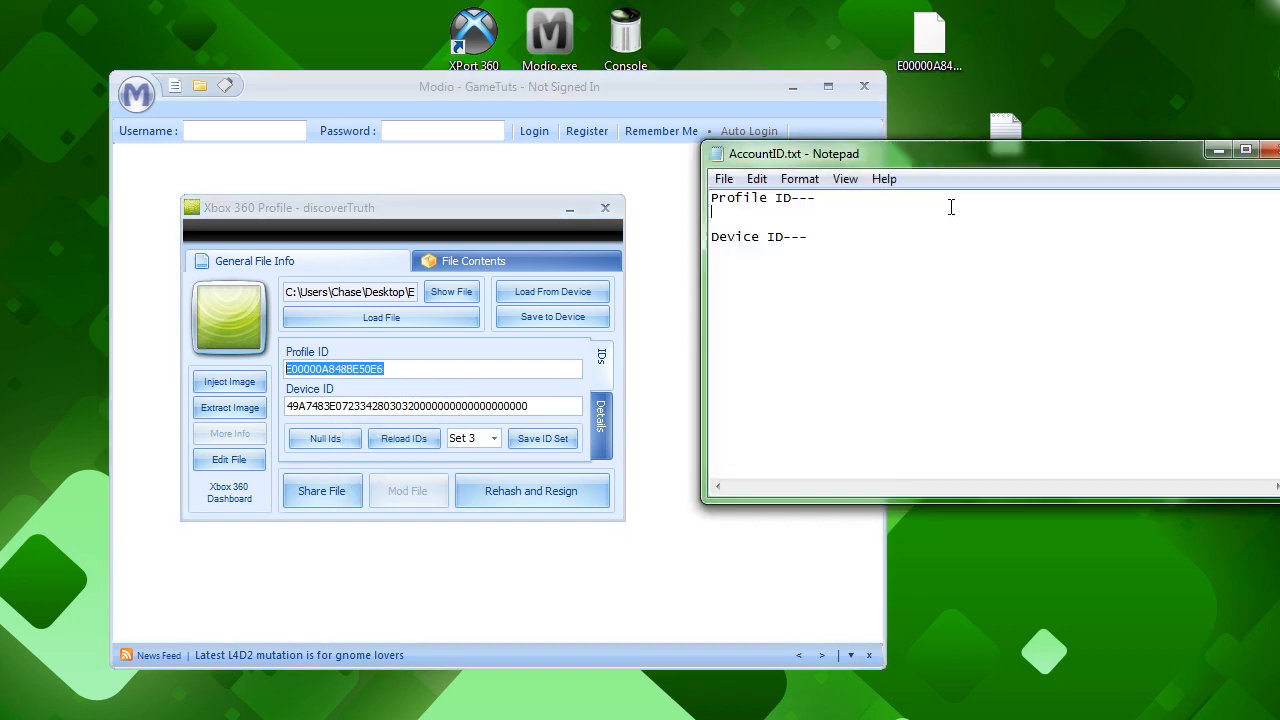
{"action": "key", "text": "ctrl+v"}
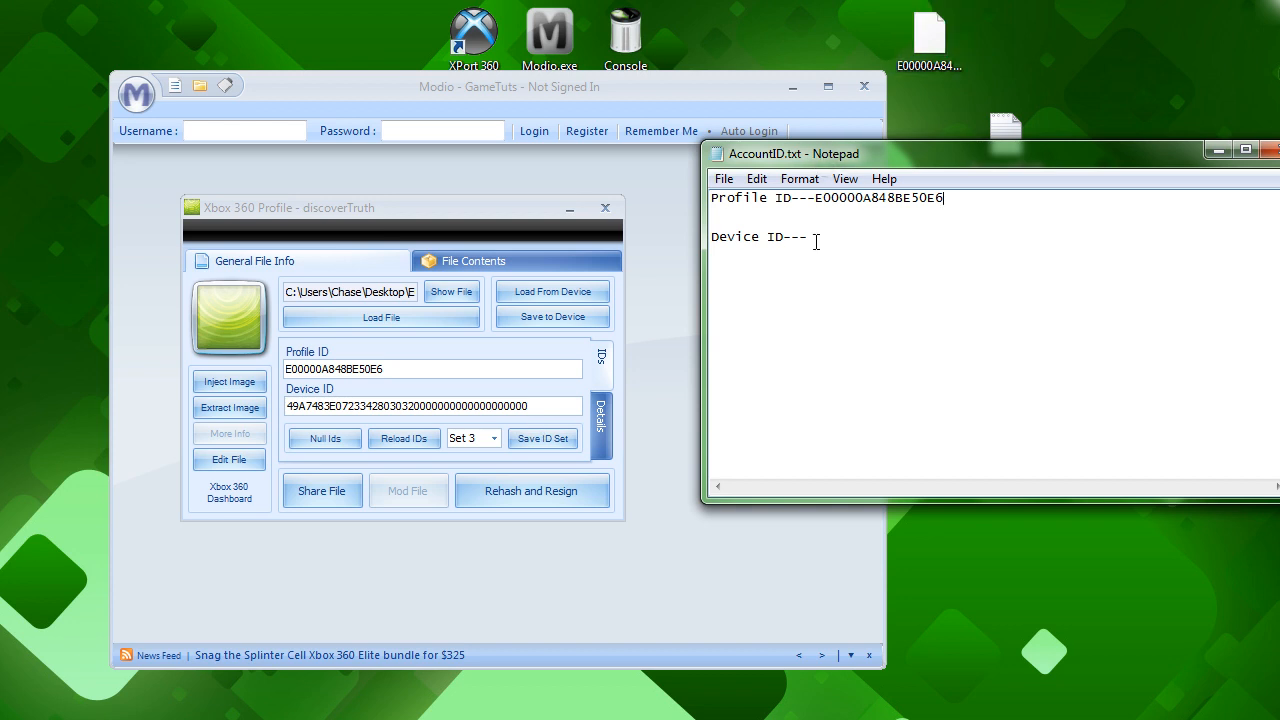
Copy the Device ID from the Modio profile window and paste it after the "Device ID---" label in AccountID.txt.
{"action": "left_click_drag", "start_coordinate": [540, 410], "coordinate": [288, 406]}
{"action": "right_click", "coordinate": [337, 405]}
{"action": "left_click", "coordinate": [377, 467]}
{"action": "left_click", "coordinate": [916, 266]}
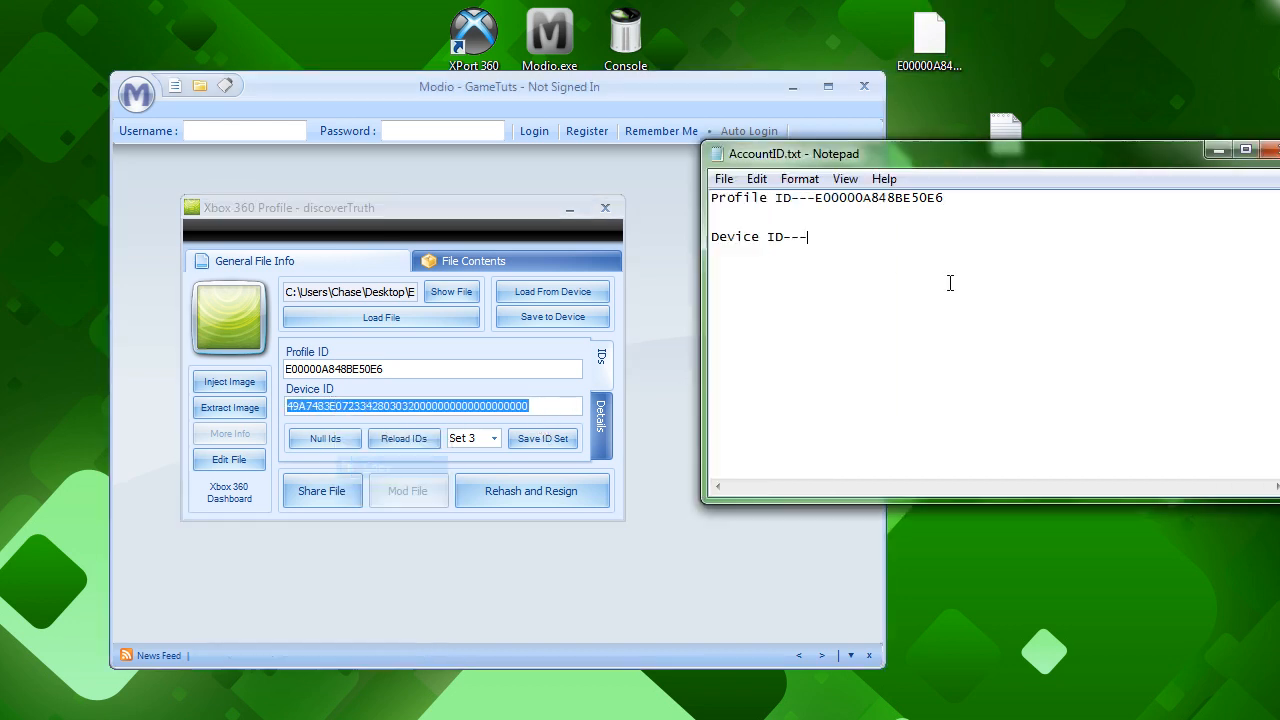
{"action": "key", "text": "ctrl+v"}
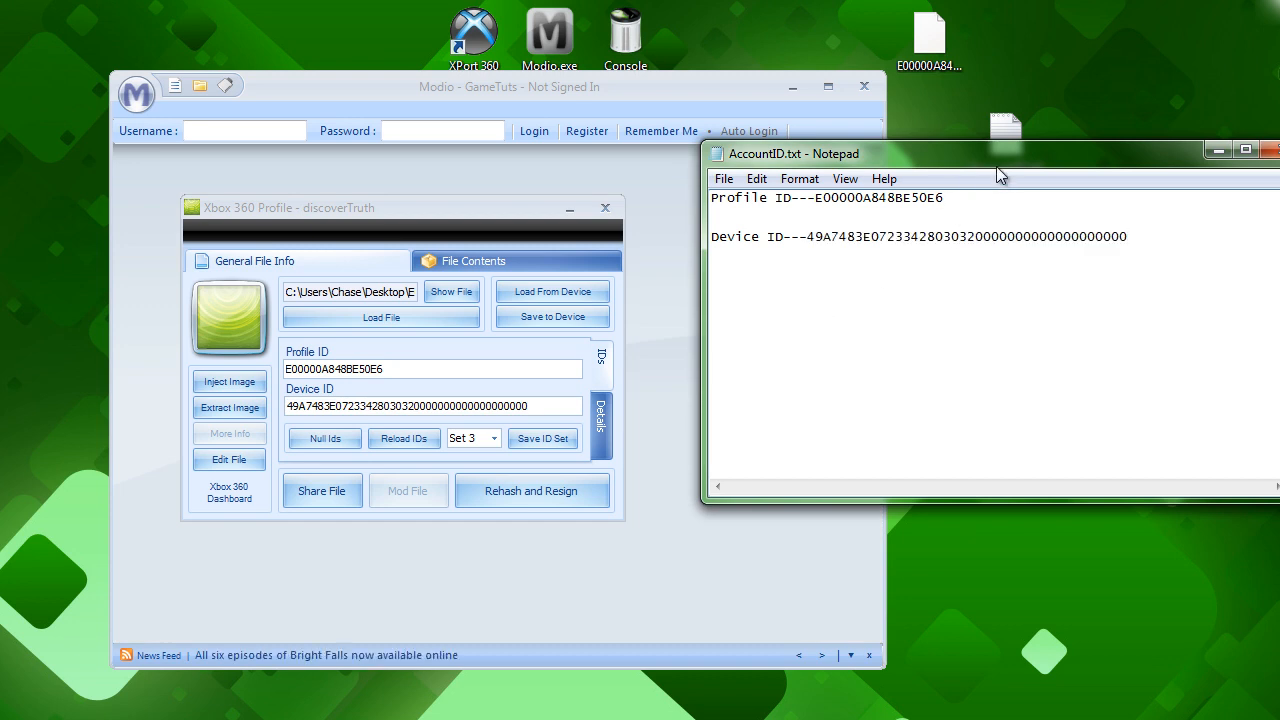
Save and close AccountID.txt, reopening it once to check the stored IDs.
{"action": "left_click", "coordinate": [723, 178]}
{"action": "left_click", "coordinate": [752, 246]}
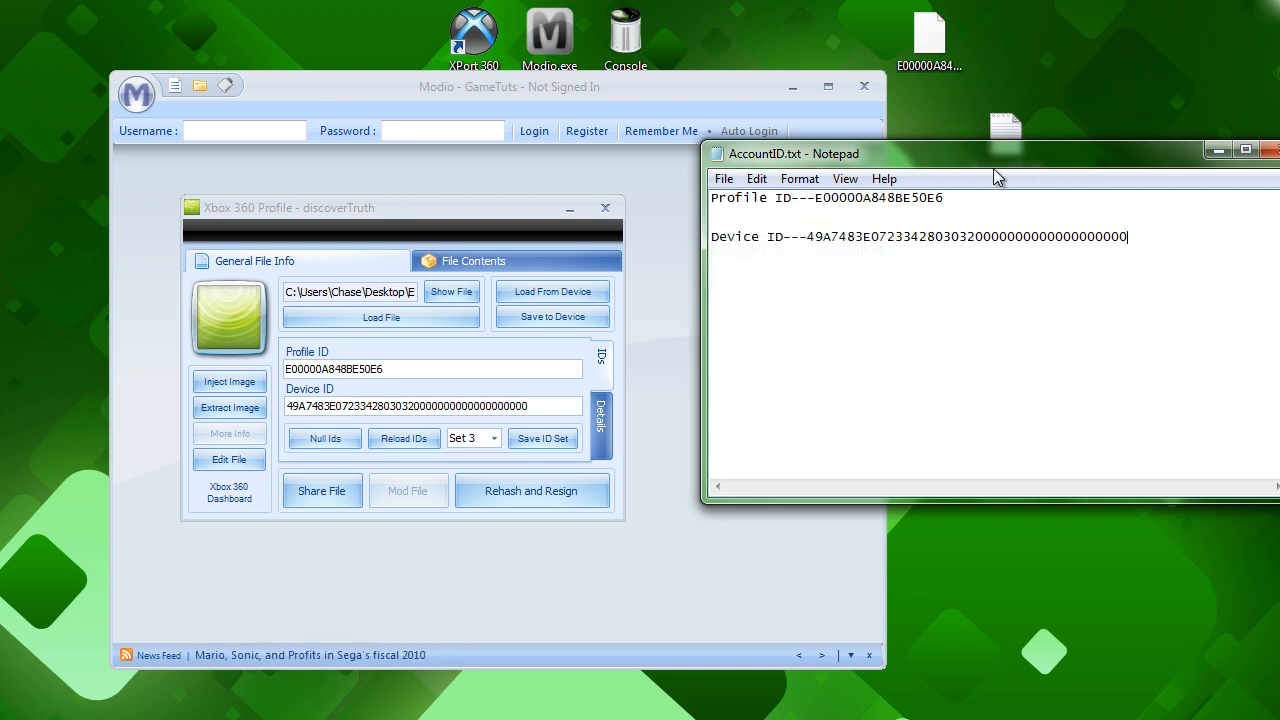
{"action": "left_click_drag", "start_coordinate": [1073, 163], "coordinate": [980, 160]}
{"action": "left_click", "coordinate": [1172, 147]}
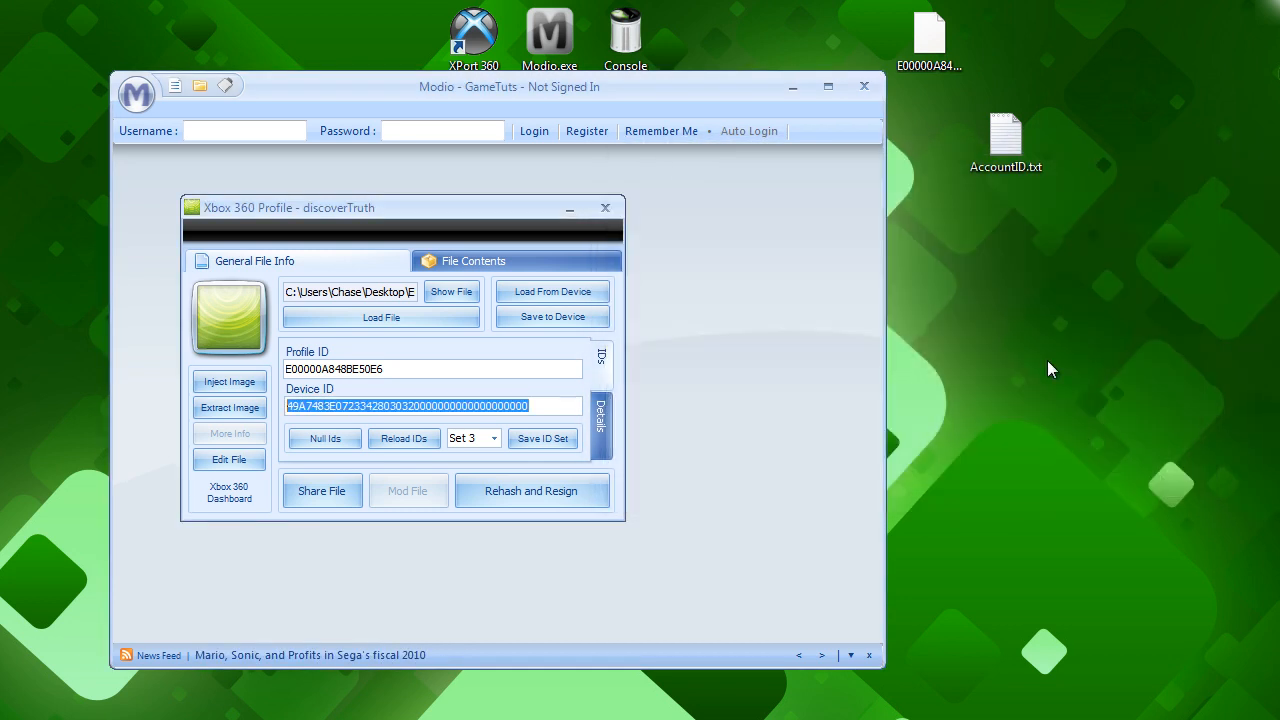
{"action": "double_click", "coordinate": [1015, 163]}
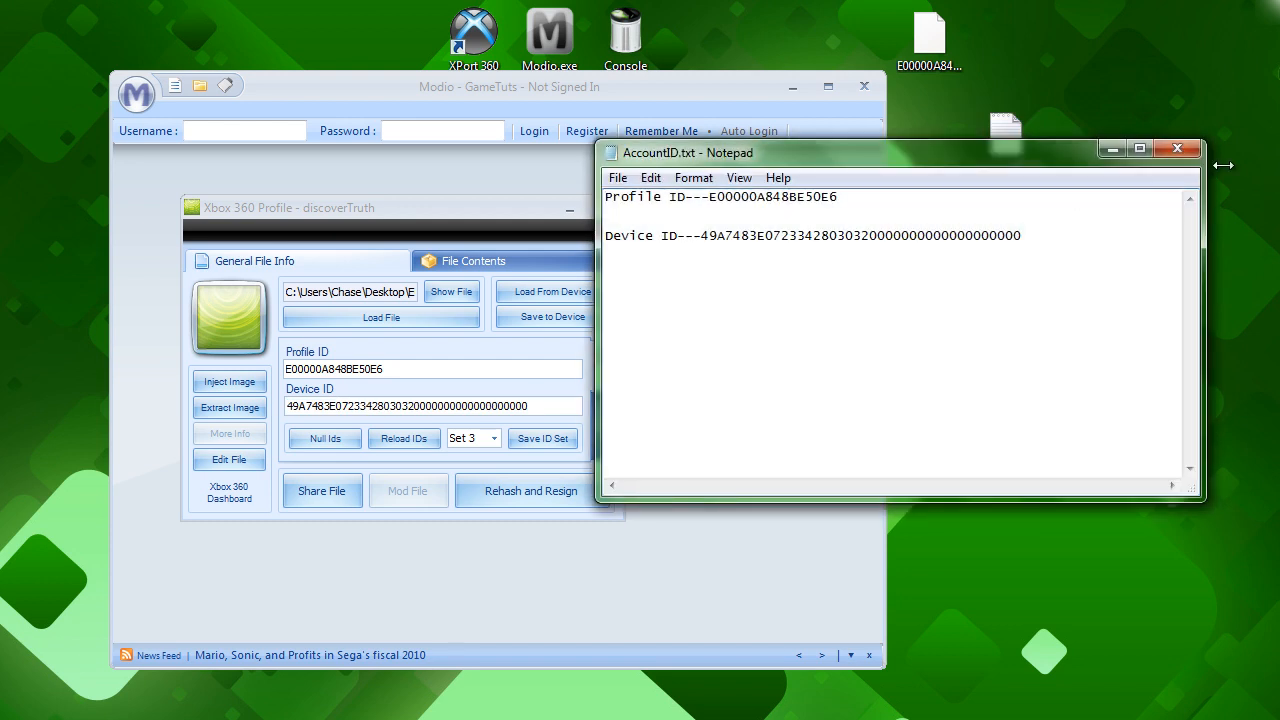
{"action": "left_click", "coordinate": [1175, 147]}
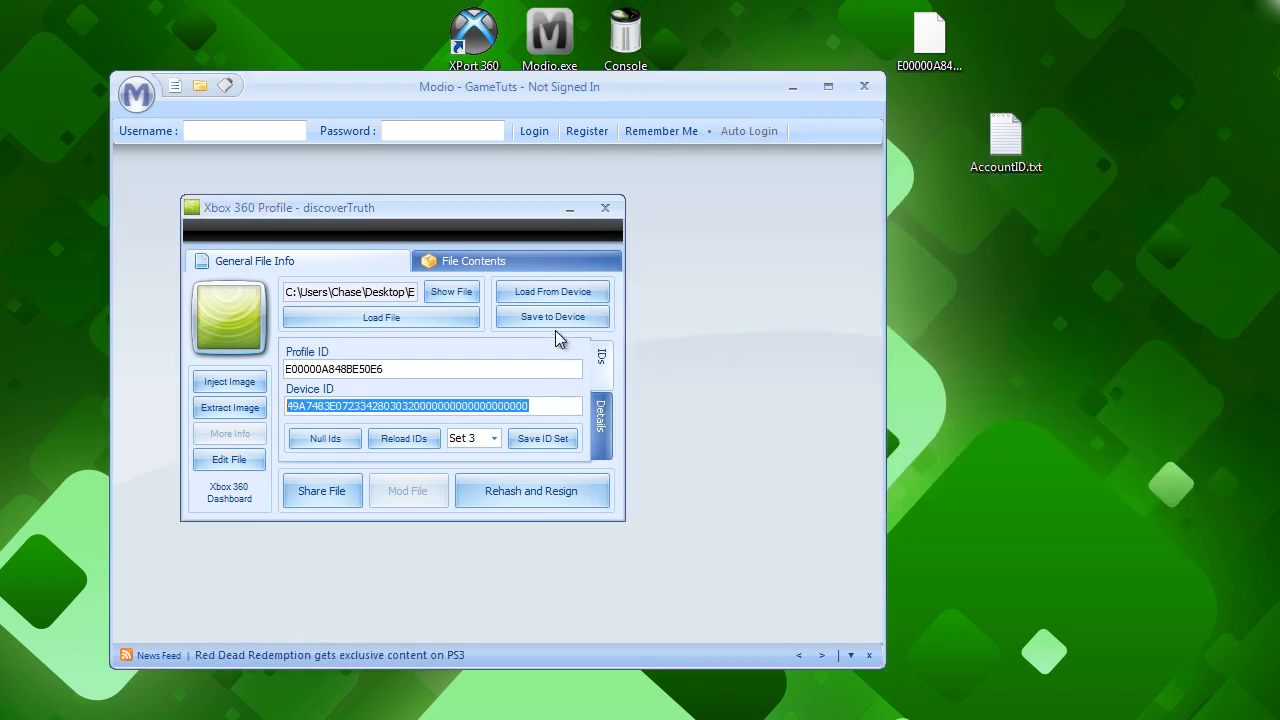
Close the Xbox 360 profile window in Modio and minimize Modio to reveal the desktop.
{"action": "left_click_drag", "start_coordinate": [483, 207], "coordinate": [576, 219]}
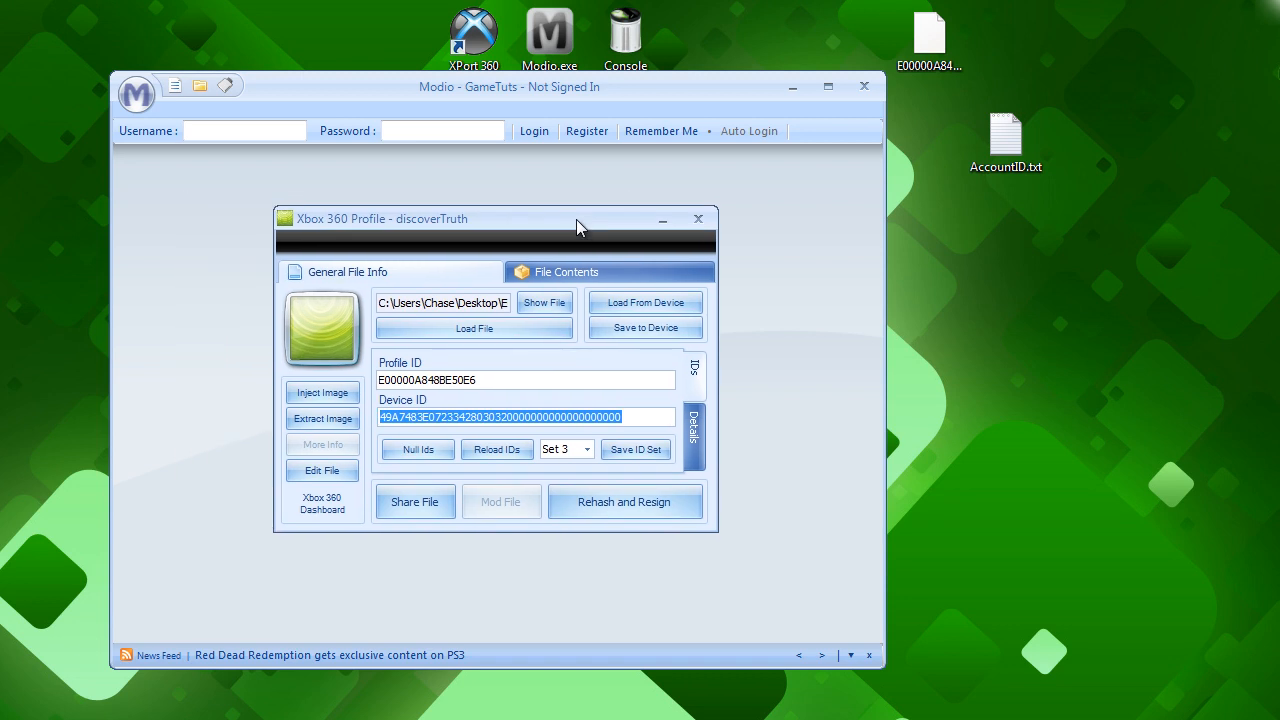
{"action": "left_click", "coordinate": [697, 220]}
{"action": "left_click", "coordinate": [794, 87]}
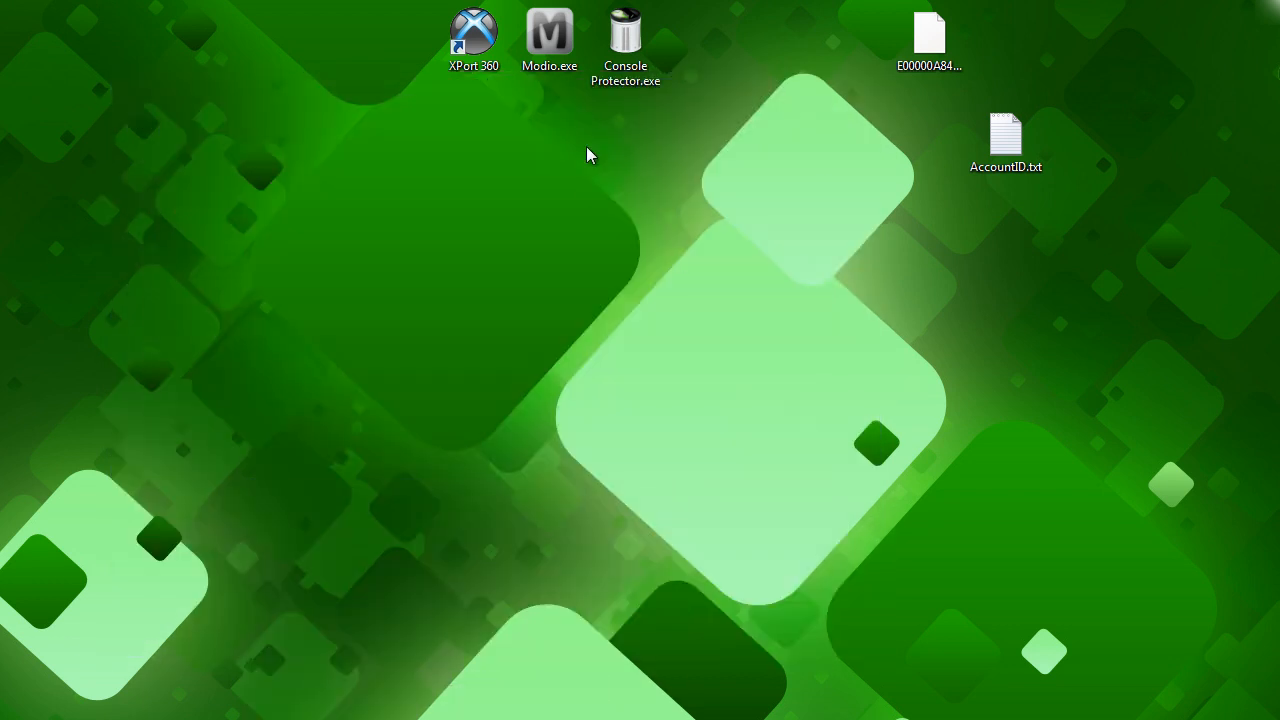
Launch Console Protector from the desktop and load the extracted profile file as its container file.
{"action": "double_click", "coordinate": [630, 48]}
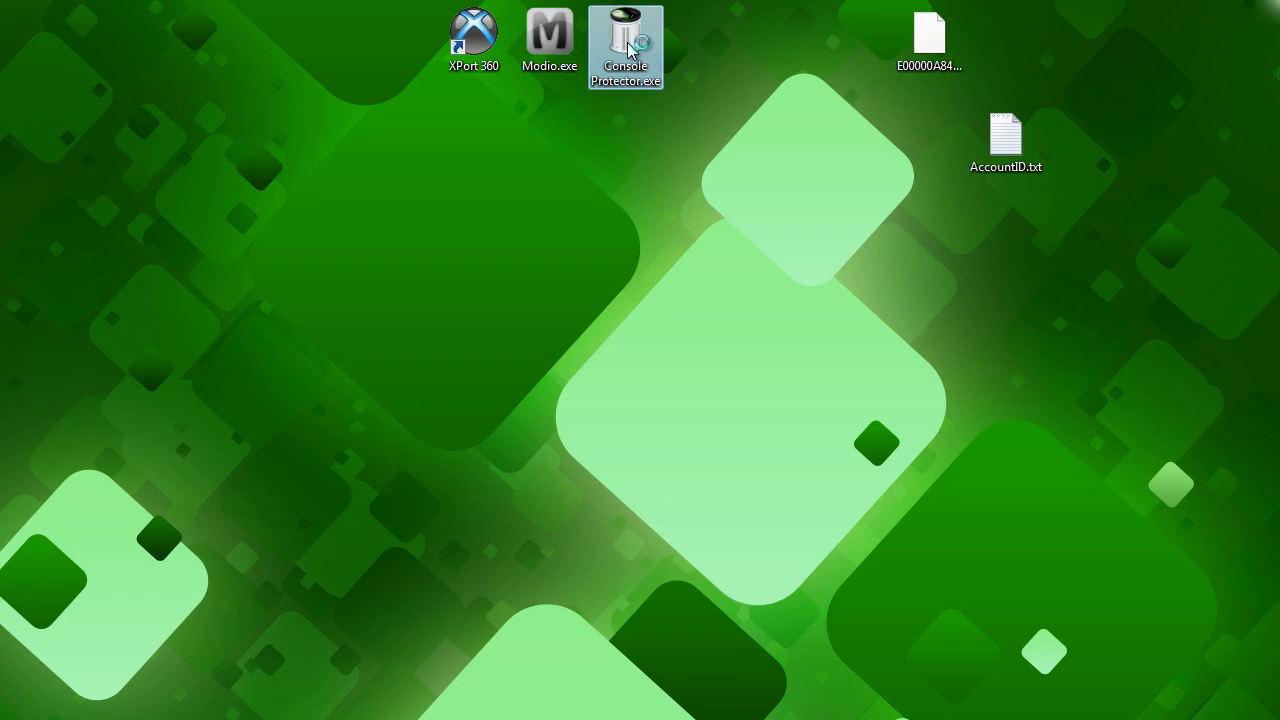
{"action": "left_click_drag", "start_coordinate": [0, 133], "coordinate": [477, 153]}
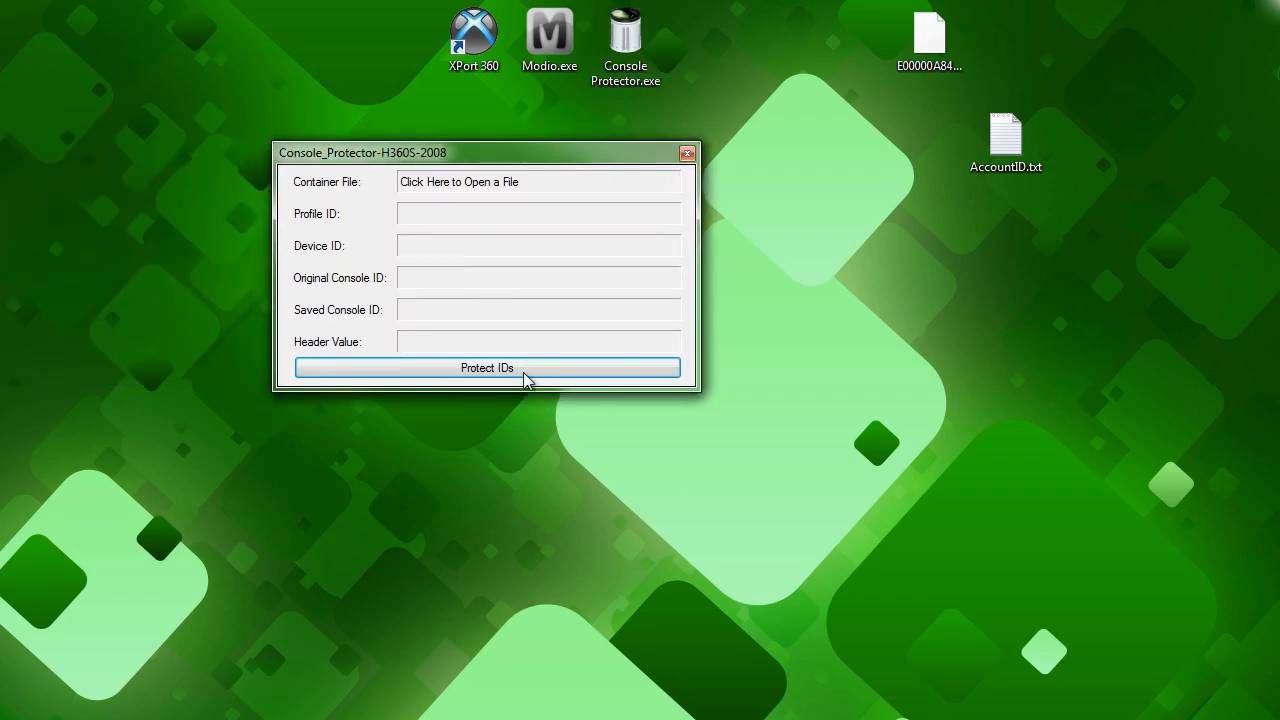
{"action": "left_click", "coordinate": [408, 186]}
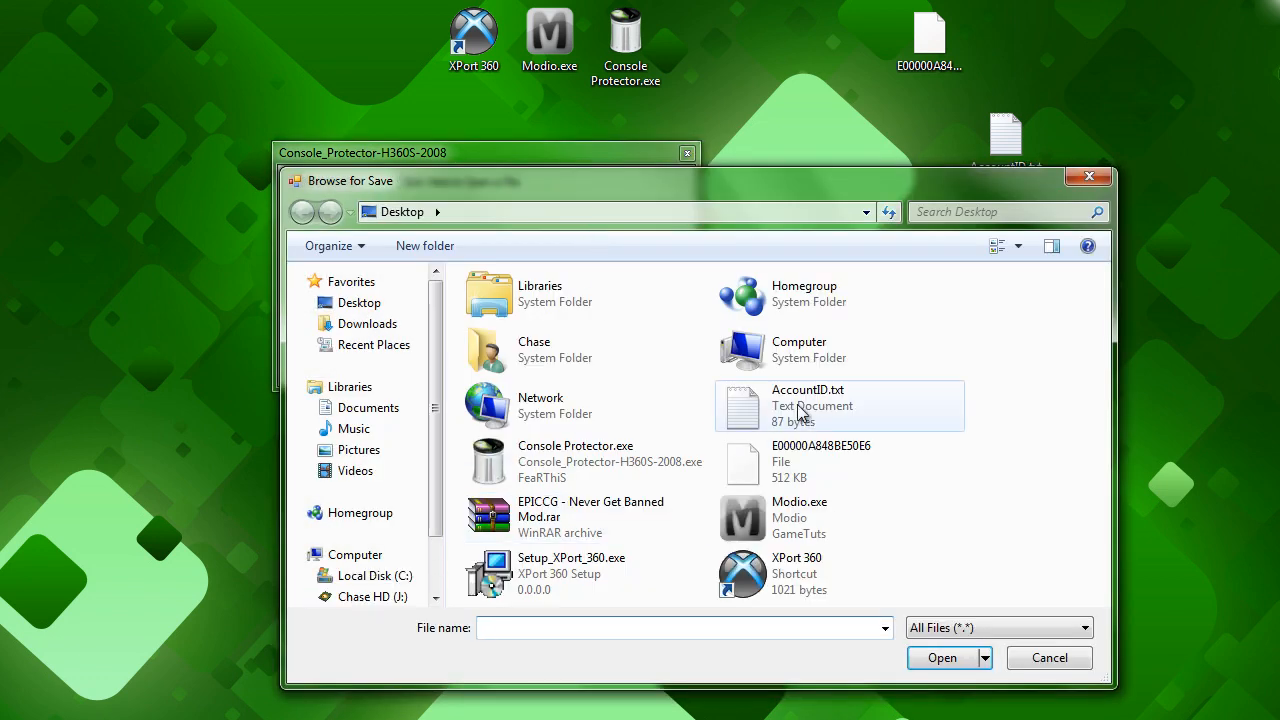
{"action": "double_click", "coordinate": [790, 462]}
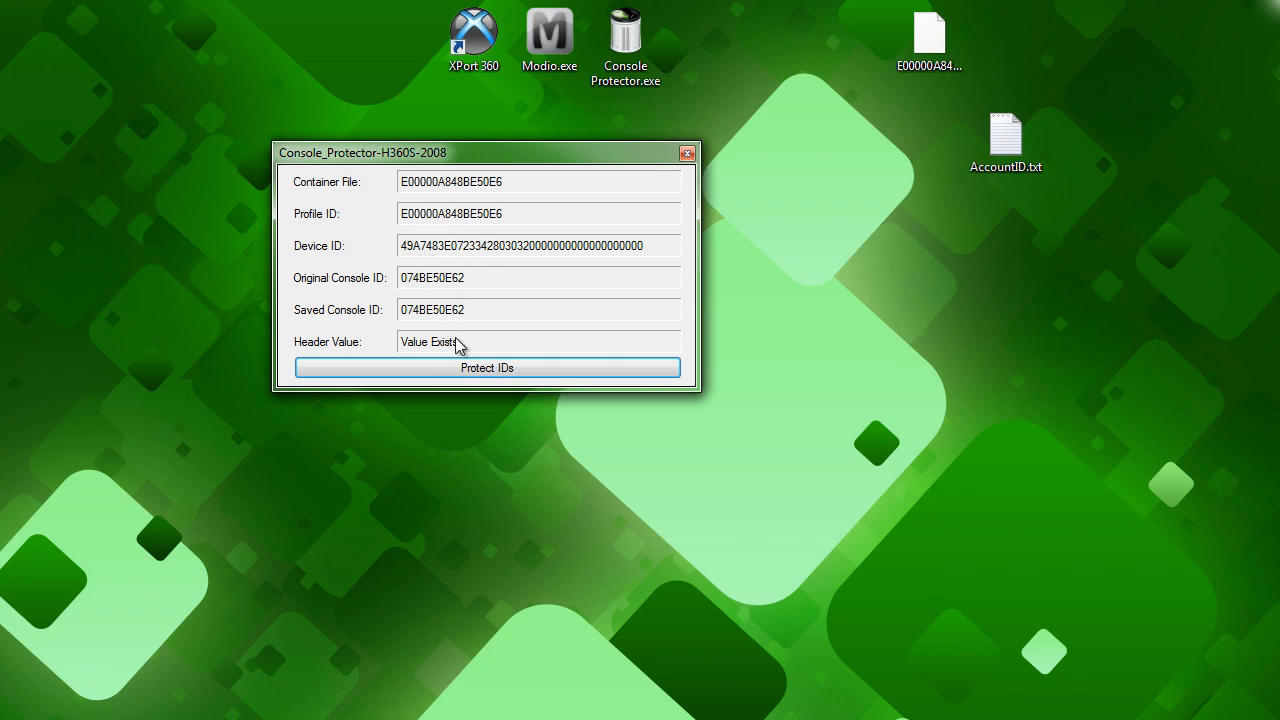
Null out the profile's personal IDs with Protect IDs and close Console Protector.
{"action": "left_click", "coordinate": [508, 369]}
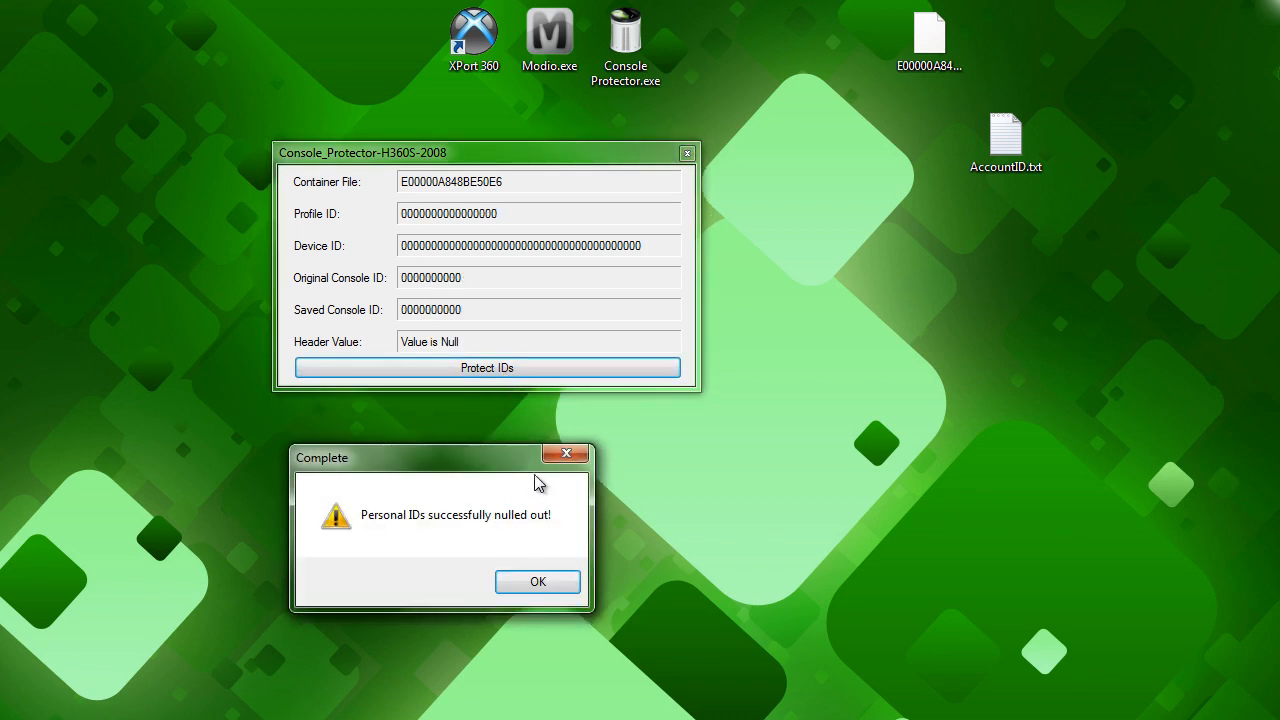
{"action": "left_click", "coordinate": [531, 584]}
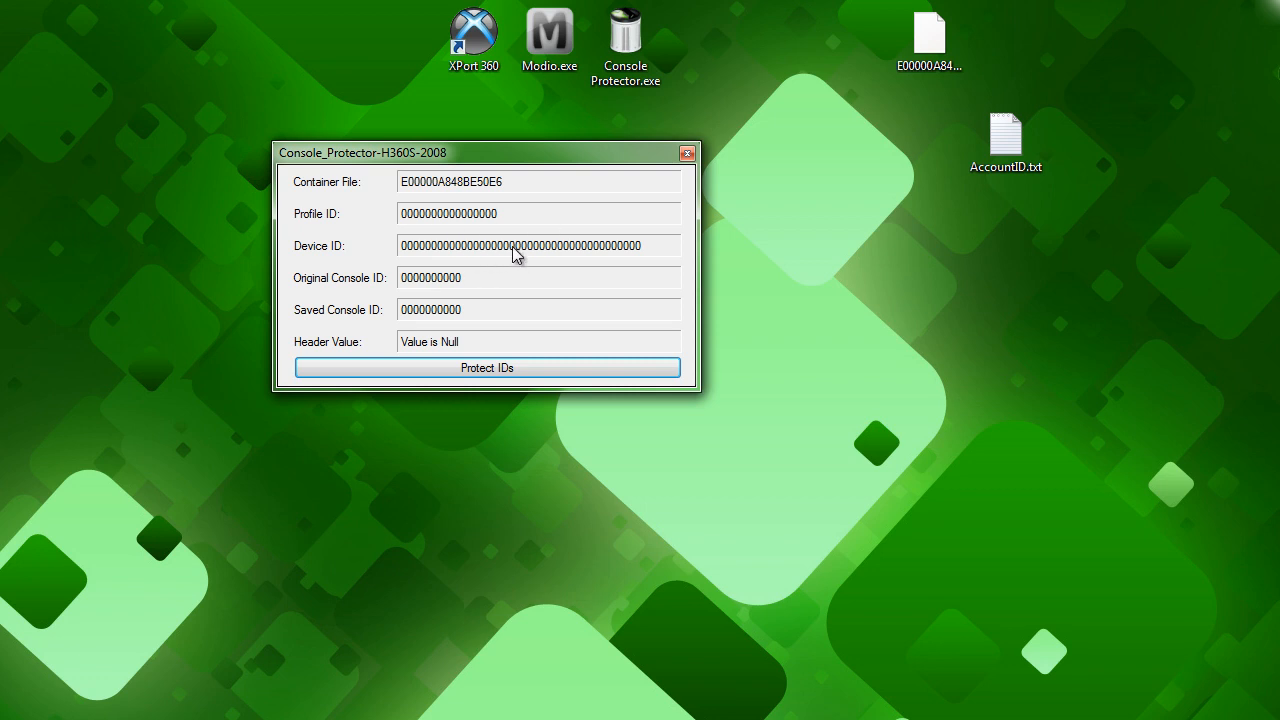
{"action": "left_click", "coordinate": [687, 154]}
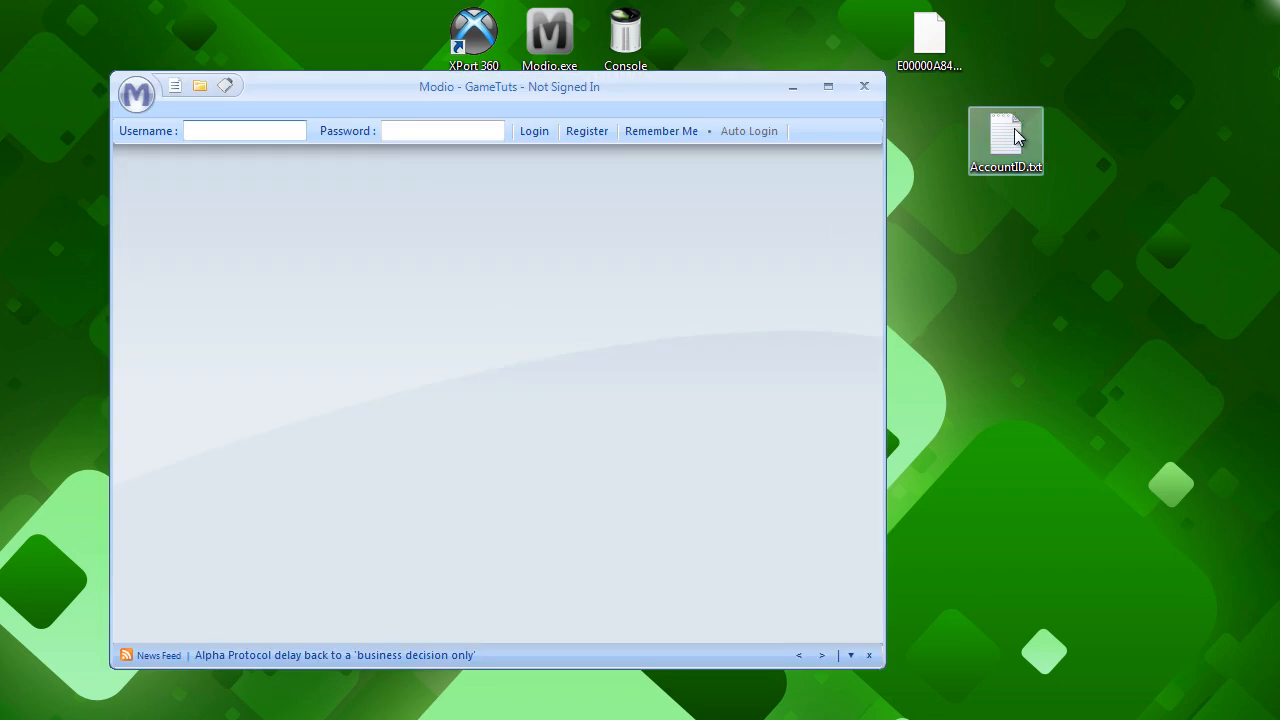
Load the protected profile file from the desktop into Modio, rehash and resign it, and close Modio.
{"action": "left_click_drag", "start_coordinate": [929, 38], "coordinate": [698, 305]}
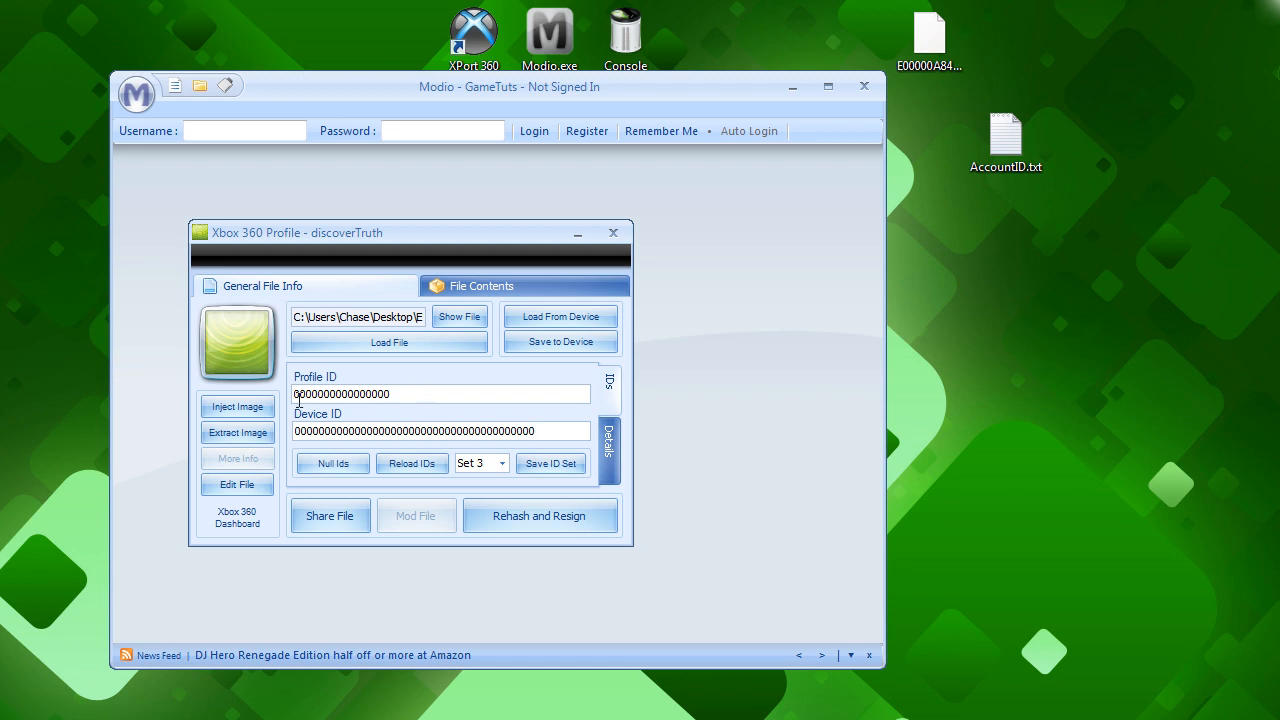
{"action": "left_click", "coordinate": [534, 521]}
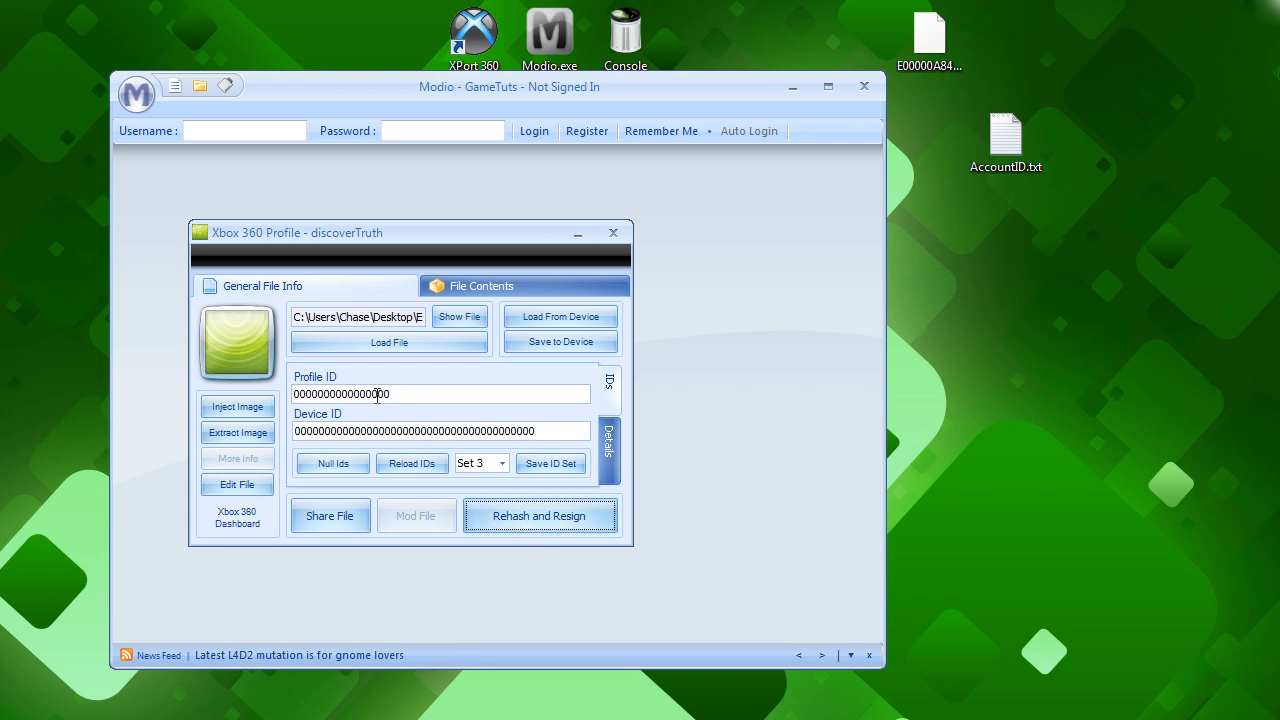
{"action": "left_click", "coordinate": [546, 523]}
{"action": "left_click", "coordinate": [613, 233]}
{"action": "left_click", "coordinate": [864, 86]}
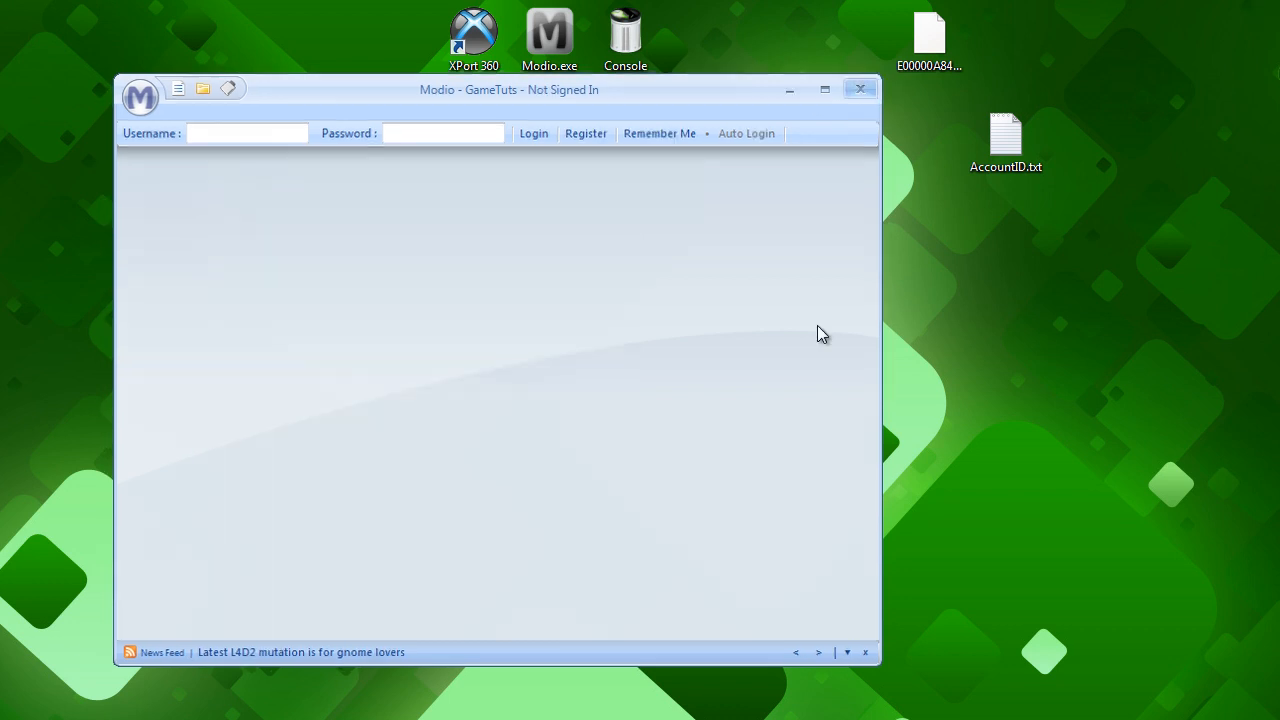
Switch to XPort 360 and copy the protected profile from the desktop into the hard drive's 00010000 folder, overwriting the existing file.
{"action": "left_click", "coordinate": [430, 719]}
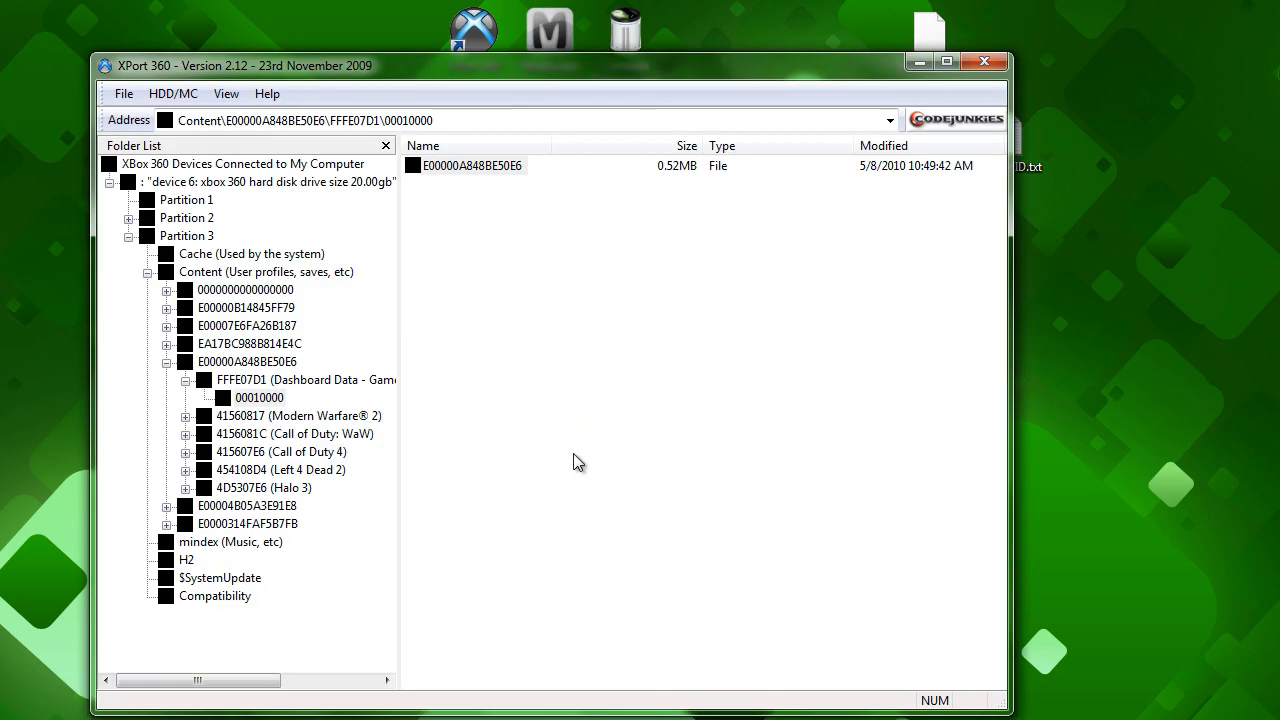
{"action": "left_click_drag", "start_coordinate": [927, 32], "coordinate": [535, 403]}
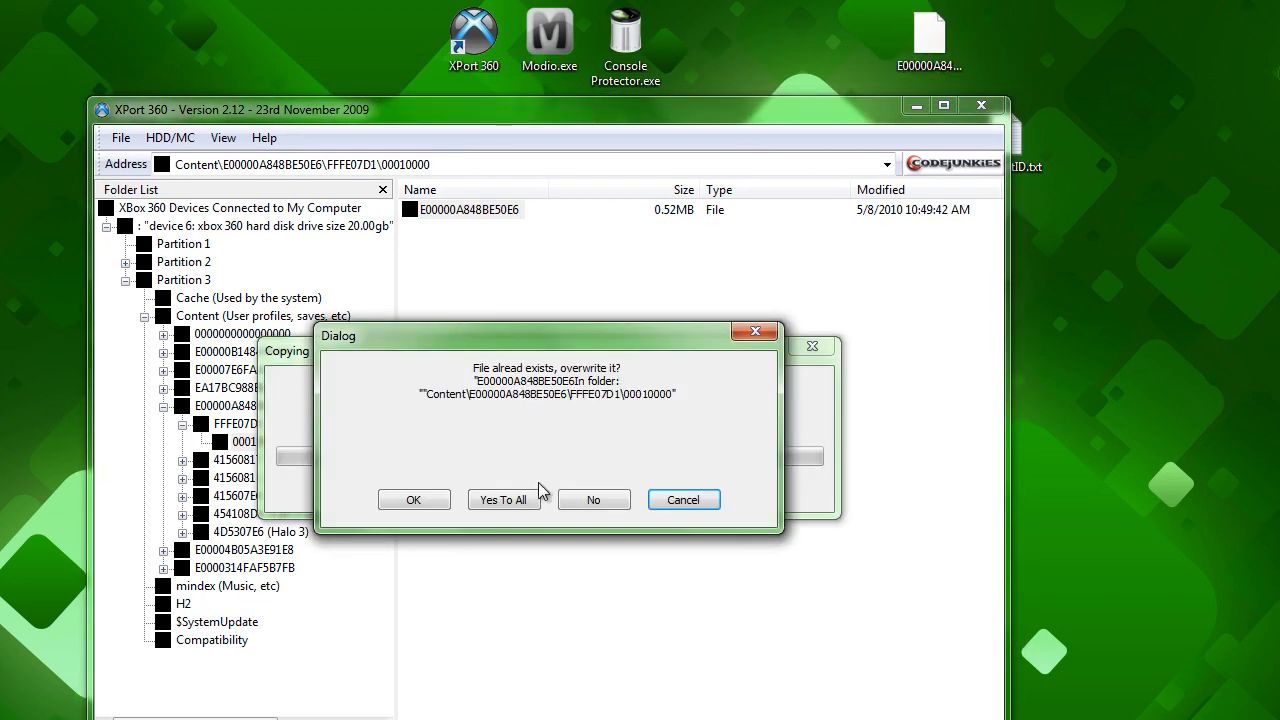
{"action": "left_click", "coordinate": [504, 506]}
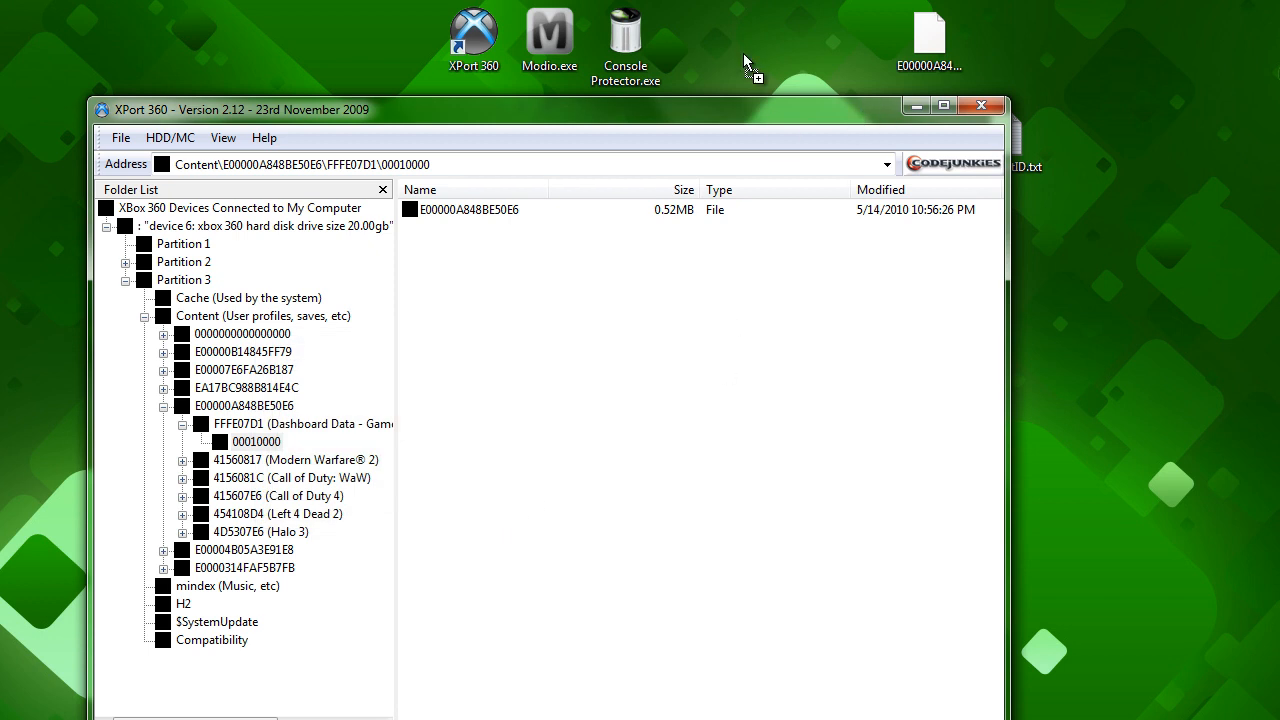
{"action": "left_click_drag", "start_coordinate": [684, 121], "coordinate": [646, 82]}
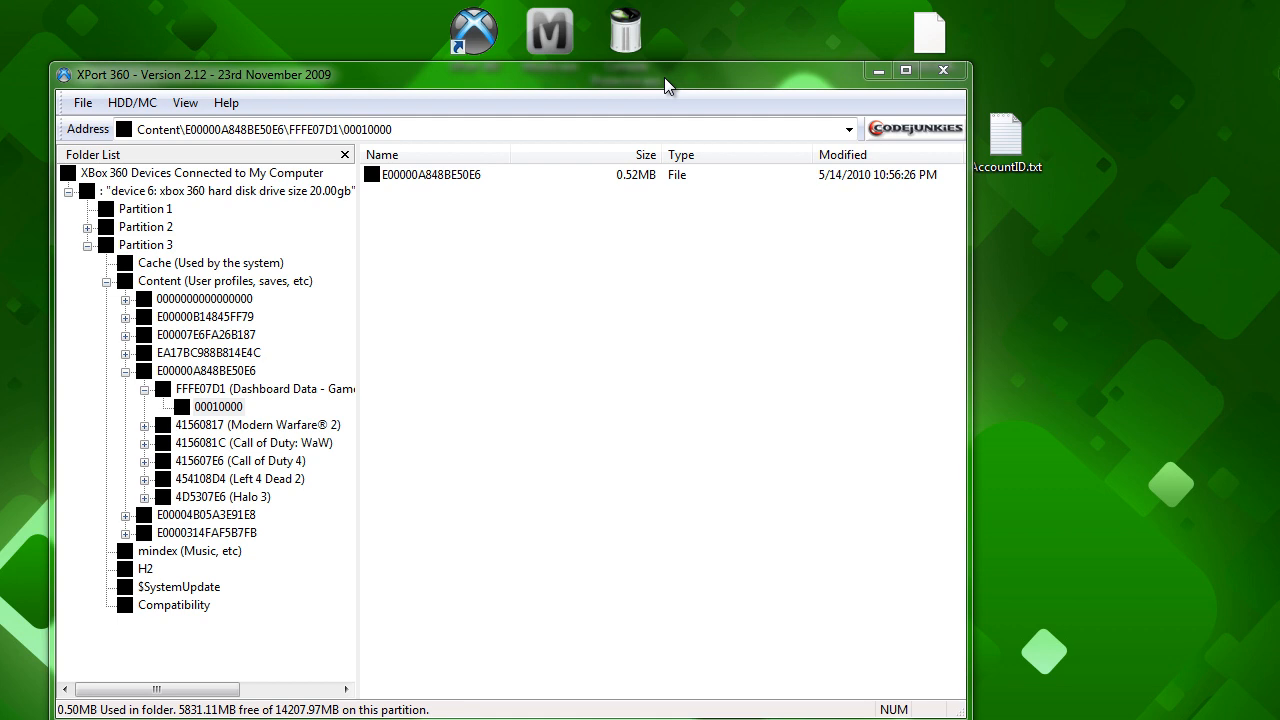
{"action": "left_click_drag", "start_coordinate": [665, 77], "coordinate": [643, 113]}
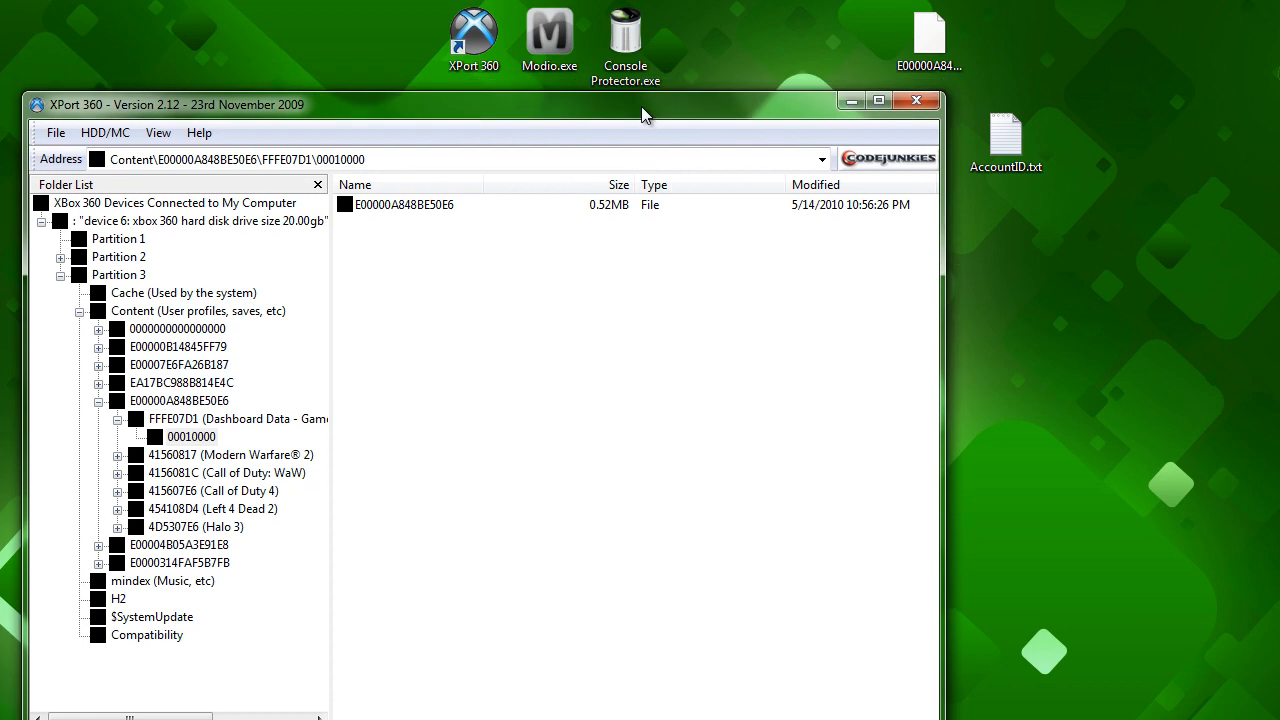